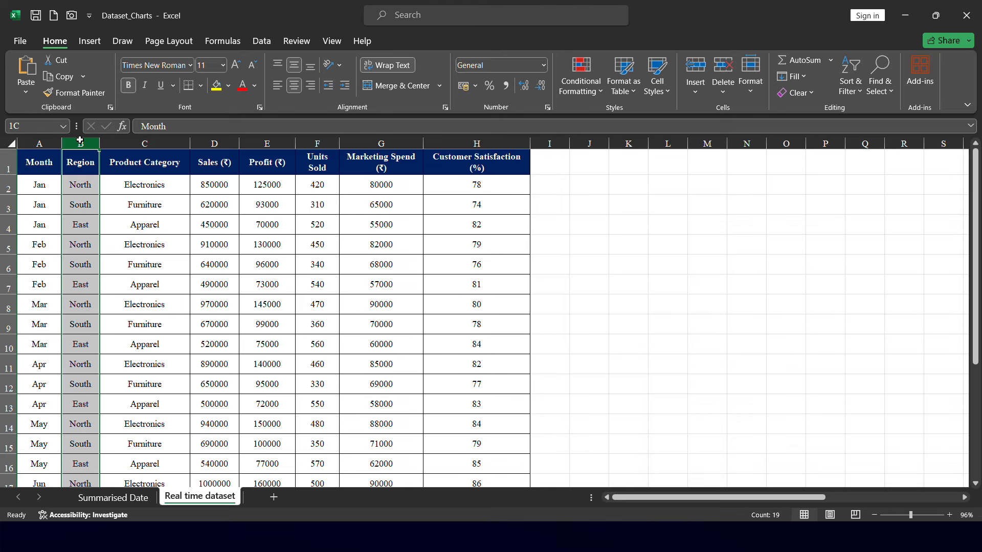
Examine each column header of the Real time dataset sheet, from Month to Customer Satisfaction
{"action": "left_click", "coordinate": [157, 145]}
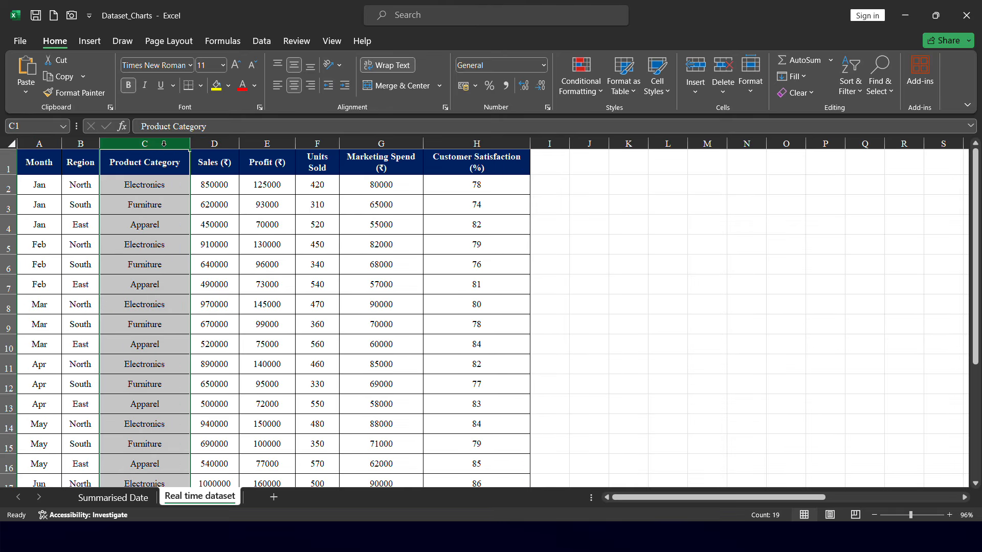
{"action": "left_click", "coordinate": [215, 144]}
{"action": "left_click", "coordinate": [277, 143]}
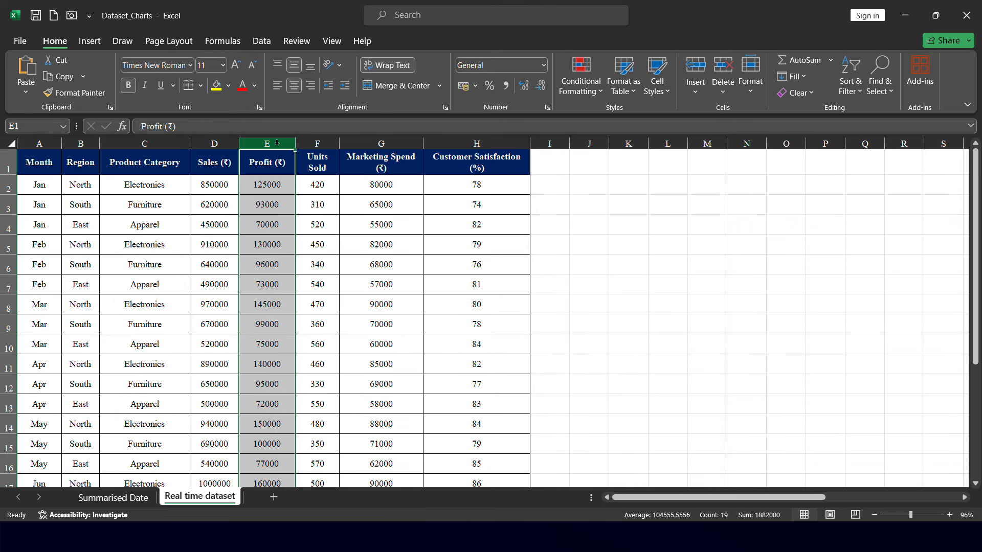
{"action": "left_click", "coordinate": [318, 144]}
{"action": "left_click", "coordinate": [378, 142]}
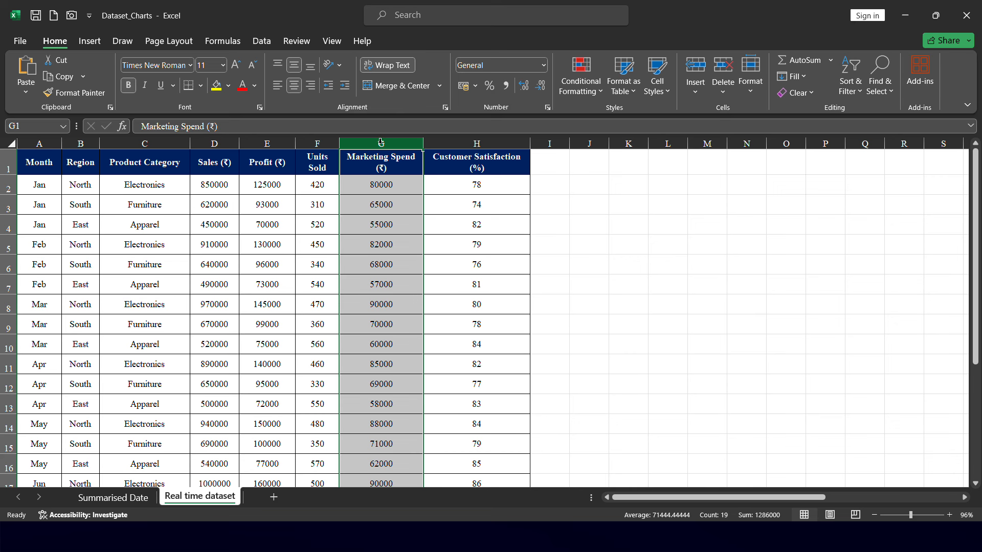
{"action": "left_click", "coordinate": [477, 143]}
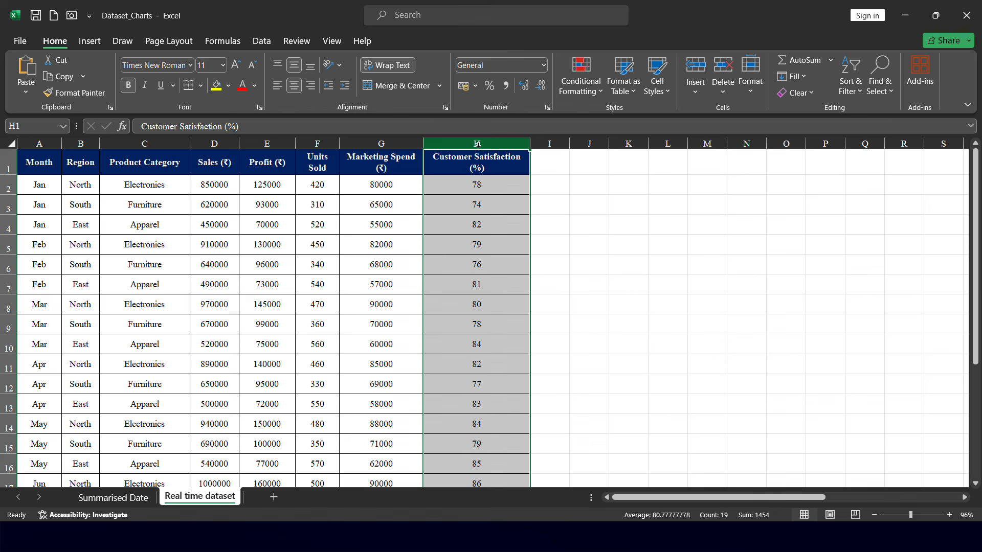
{"action": "left_click", "coordinate": [43, 142]}
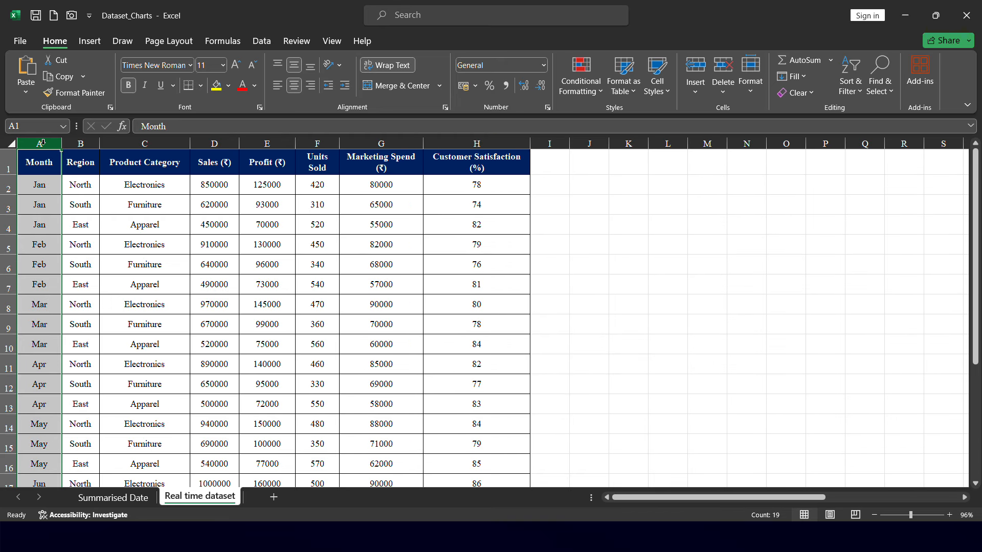
{"action": "left_click", "coordinate": [228, 144]}
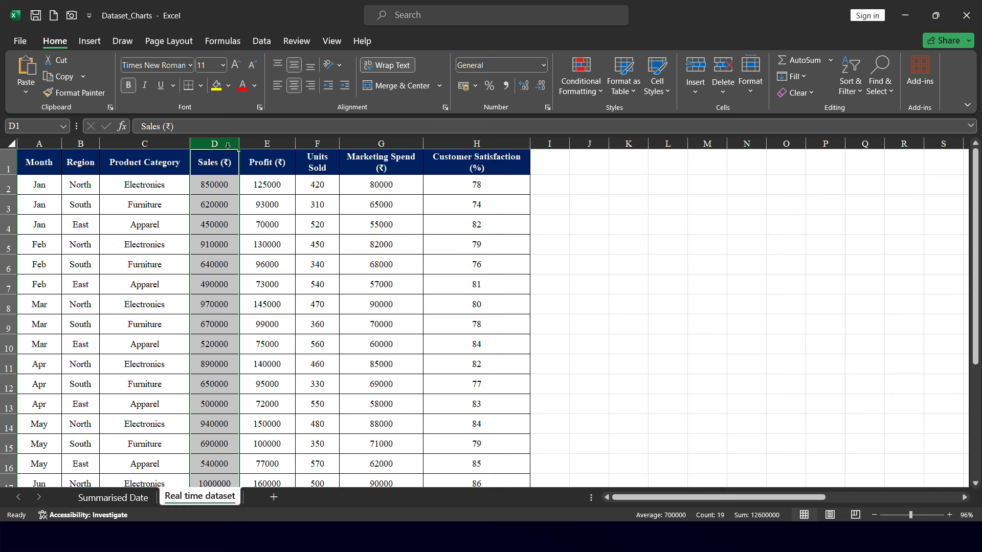
{"action": "left_click_drag", "start_coordinate": [228, 146], "coordinate": [171, 144]}
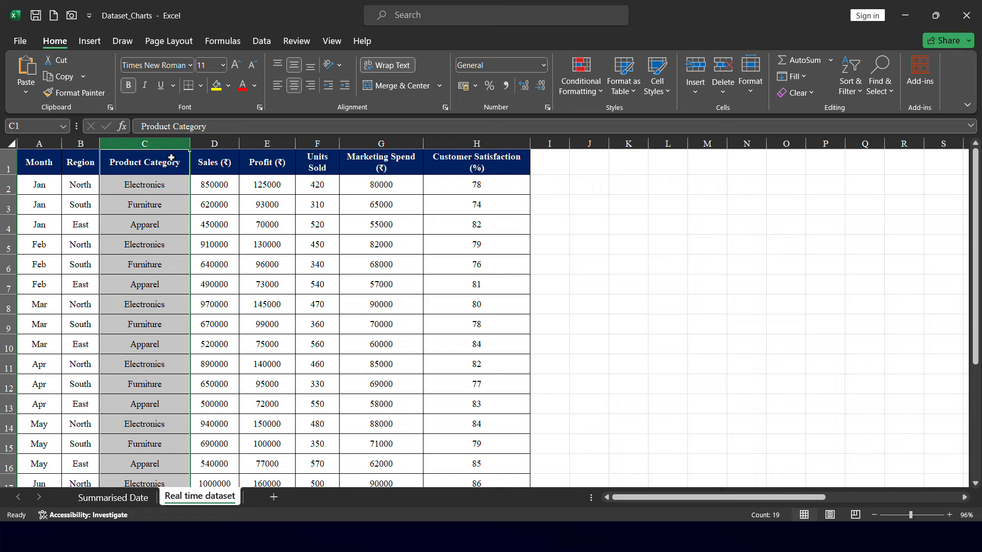
Inspect the individual Product Category entries in the first rows of the dataset
{"action": "left_click", "coordinate": [244, 203]}
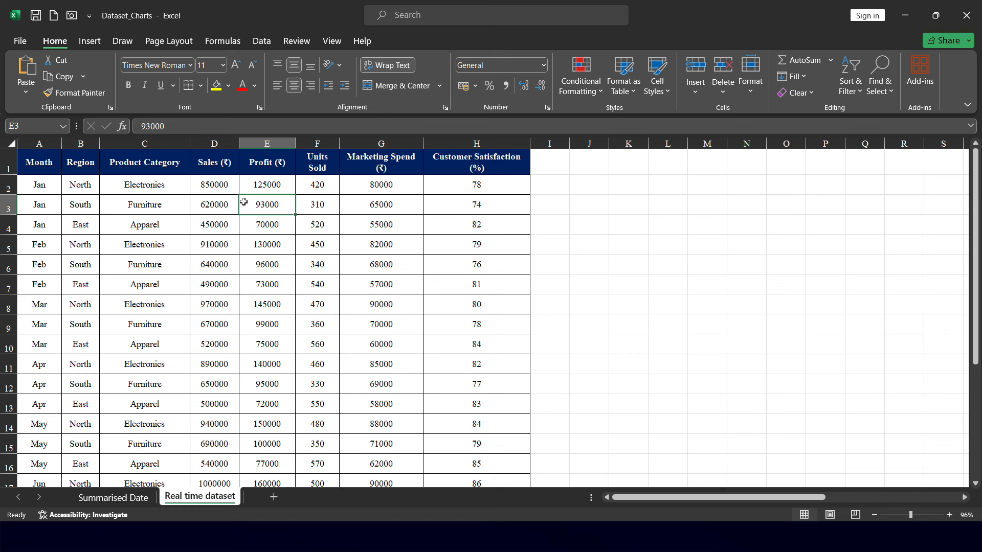
{"action": "left_click", "coordinate": [160, 143]}
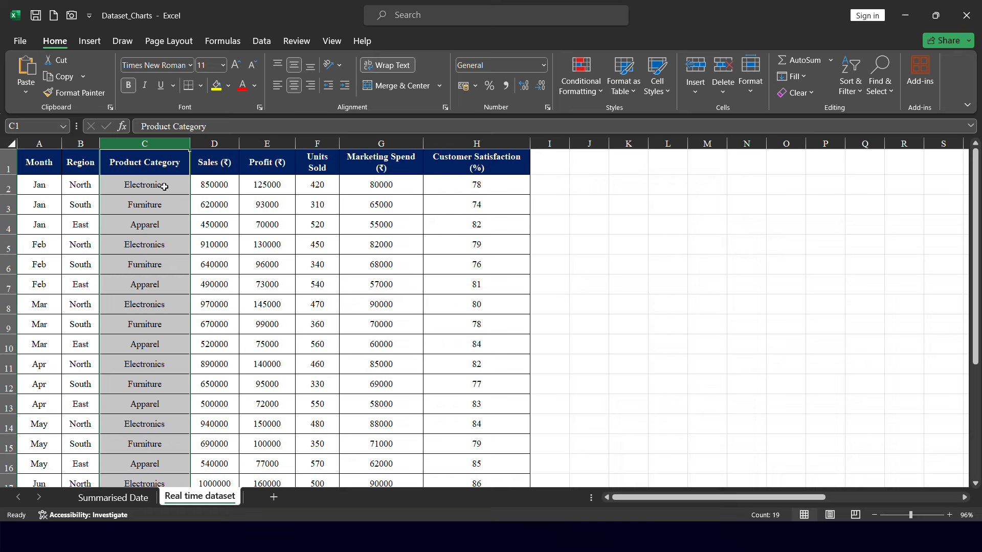
{"action": "left_click", "coordinate": [164, 187]}
{"action": "left_click", "coordinate": [167, 205]}
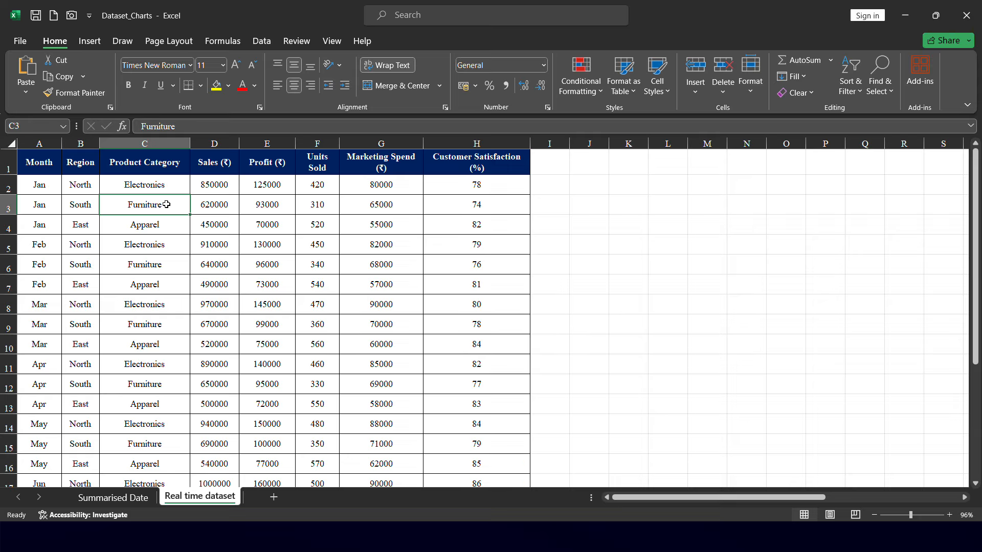
{"action": "left_click", "coordinate": [168, 220]}
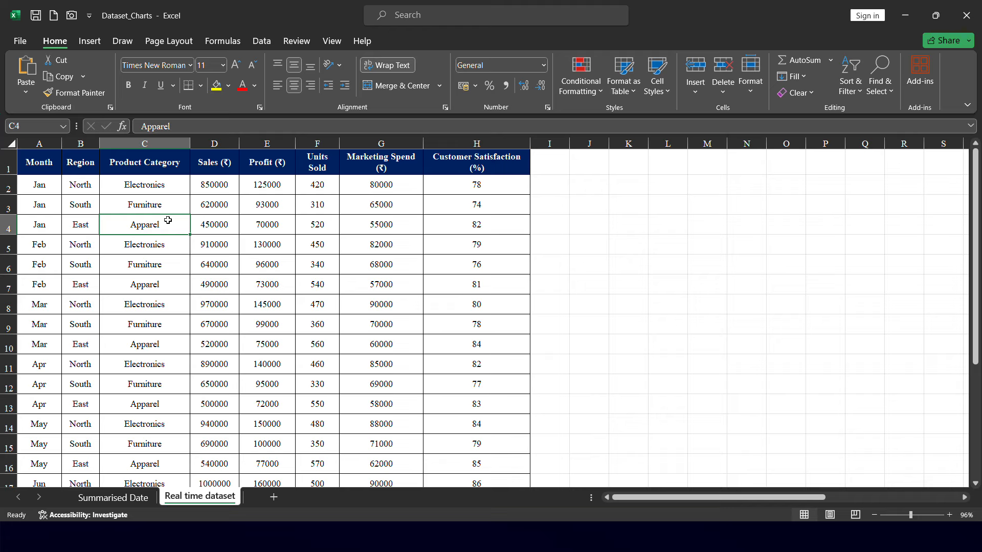
Open the column chart gallery, then open the full Insert Chart dialog listing all chart types
{"action": "left_click", "coordinate": [88, 41]}
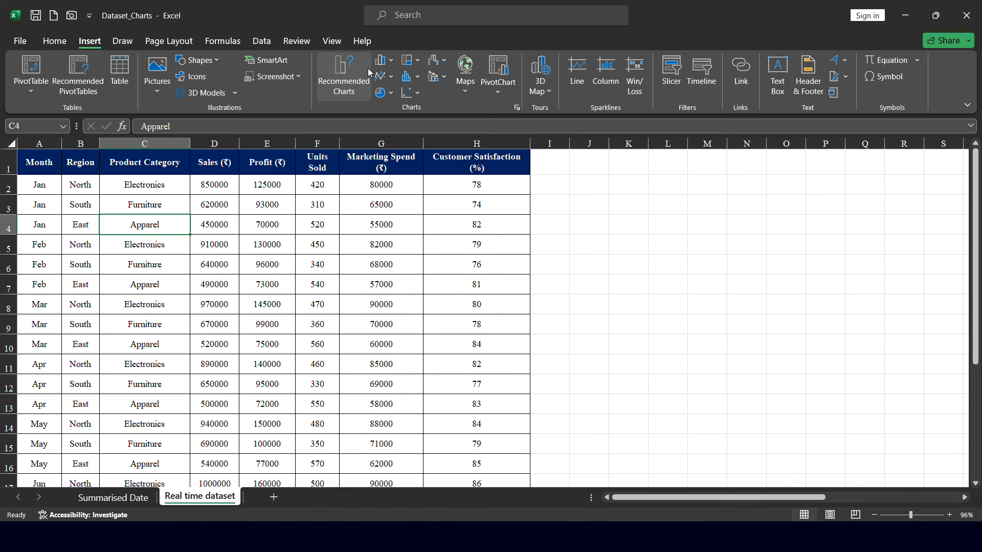
{"action": "left_click", "coordinate": [392, 61]}
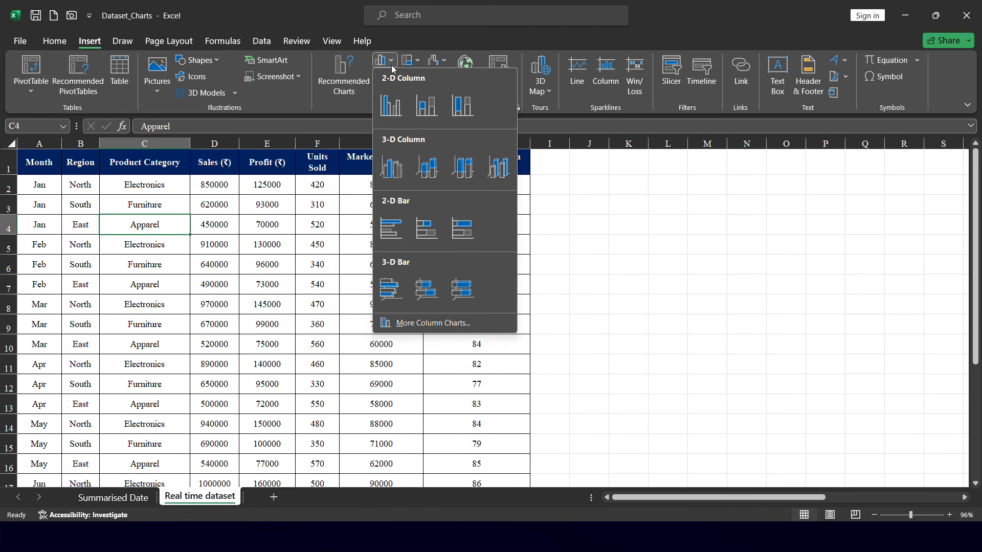
{"action": "left_click", "coordinate": [392, 65]}
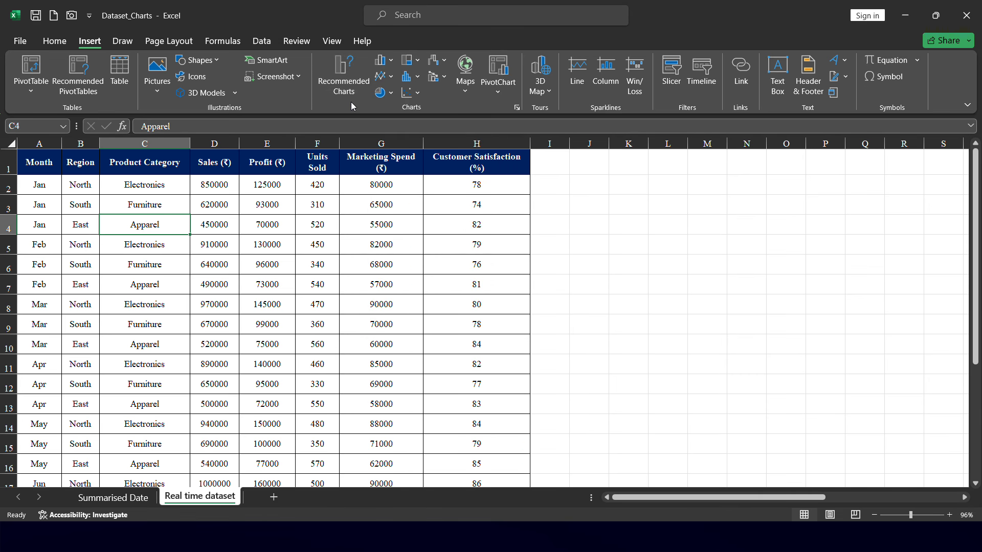
{"action": "left_click", "coordinate": [517, 107]}
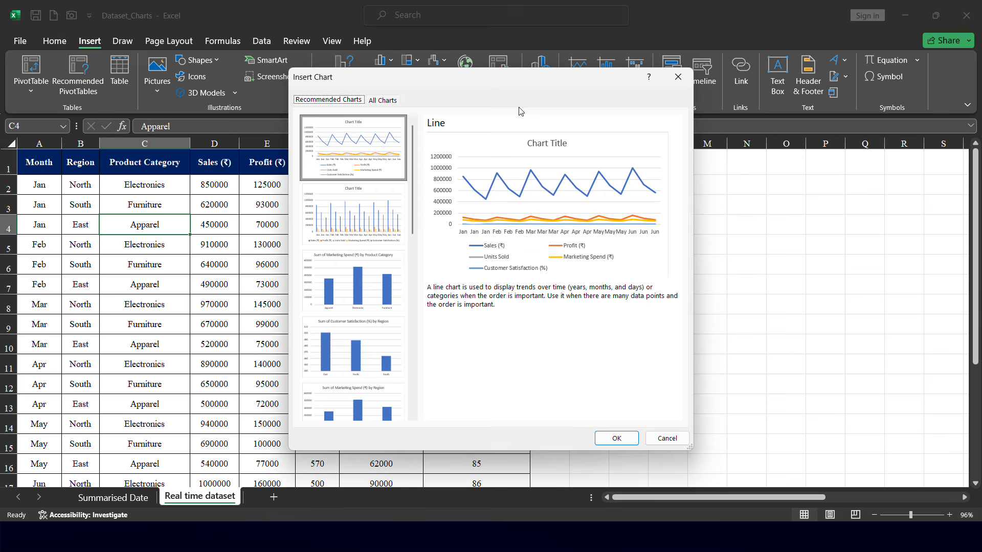
{"action": "left_click", "coordinate": [385, 103]}
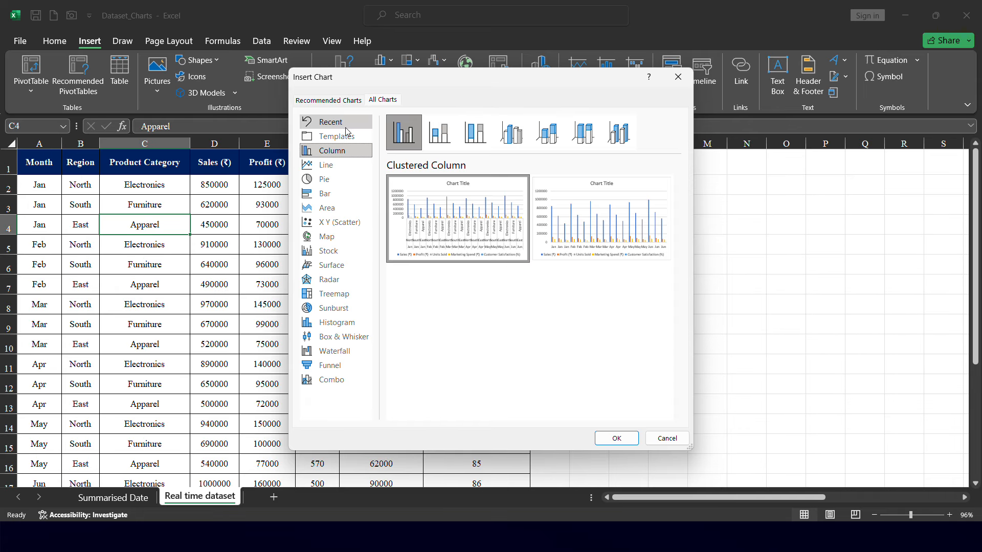
Browse the chart type categories from Column through Treemap, then cancel the dialog without inserting
{"action": "left_click", "coordinate": [345, 155]}
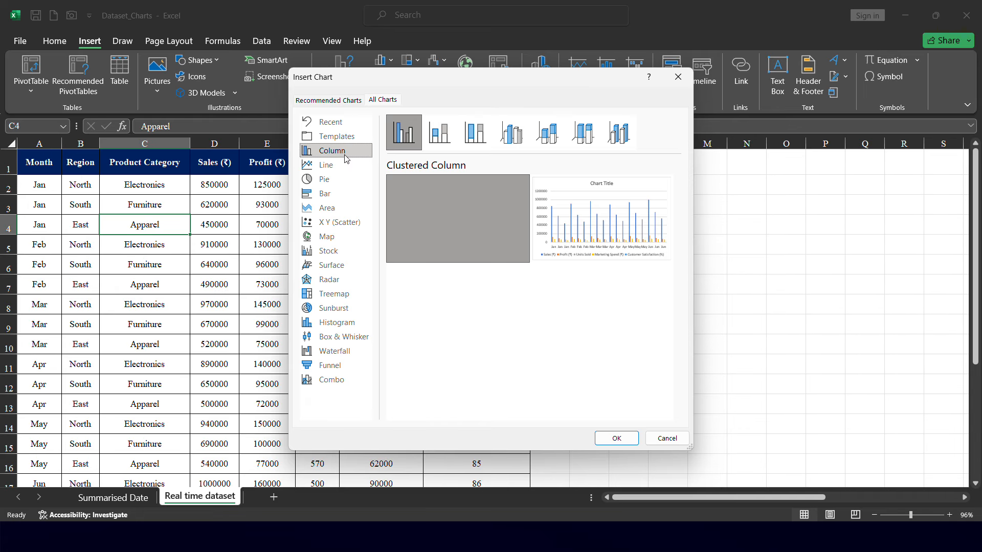
{"action": "left_click", "coordinate": [344, 166]}
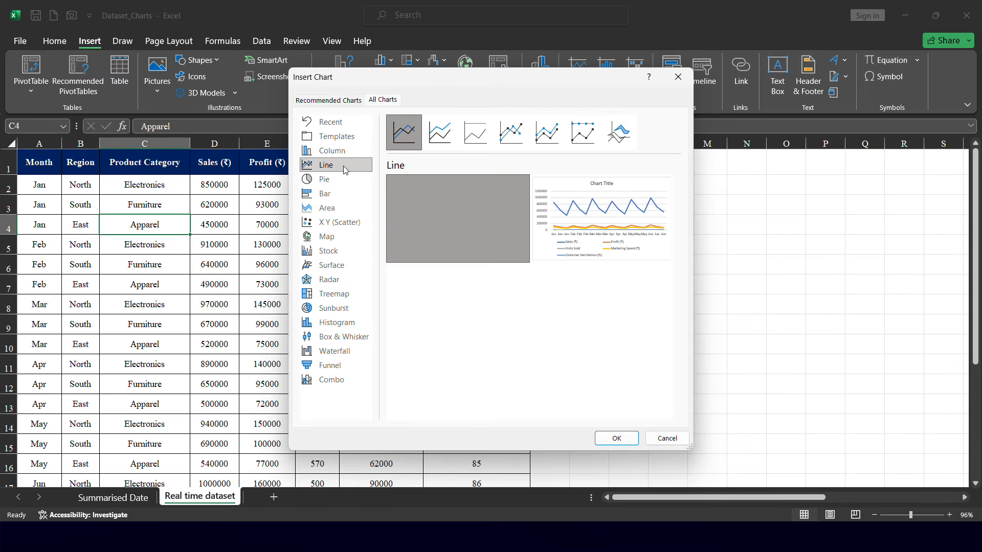
{"action": "left_click", "coordinate": [342, 182]}
{"action": "left_click", "coordinate": [342, 194]}
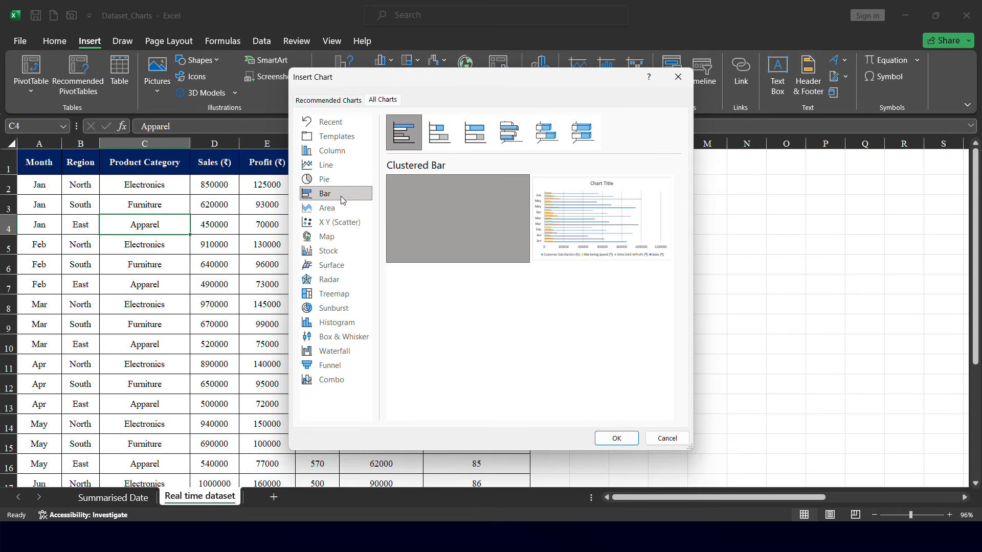
{"action": "left_click", "coordinate": [343, 209]}
{"action": "left_click", "coordinate": [346, 221]}
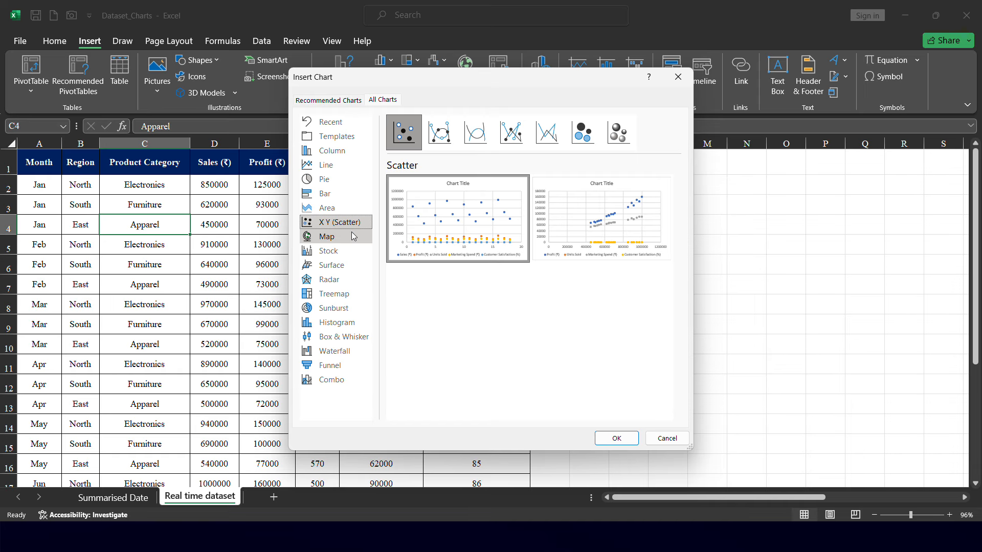
{"action": "left_click", "coordinate": [348, 251]}
{"action": "left_click", "coordinate": [348, 266]}
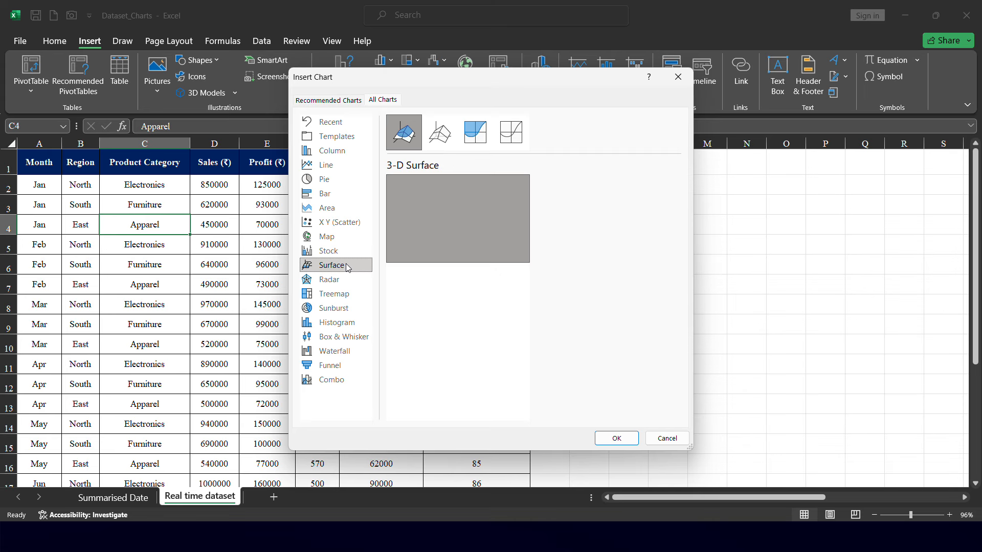
{"action": "left_click", "coordinate": [348, 279]}
{"action": "left_click", "coordinate": [348, 294]}
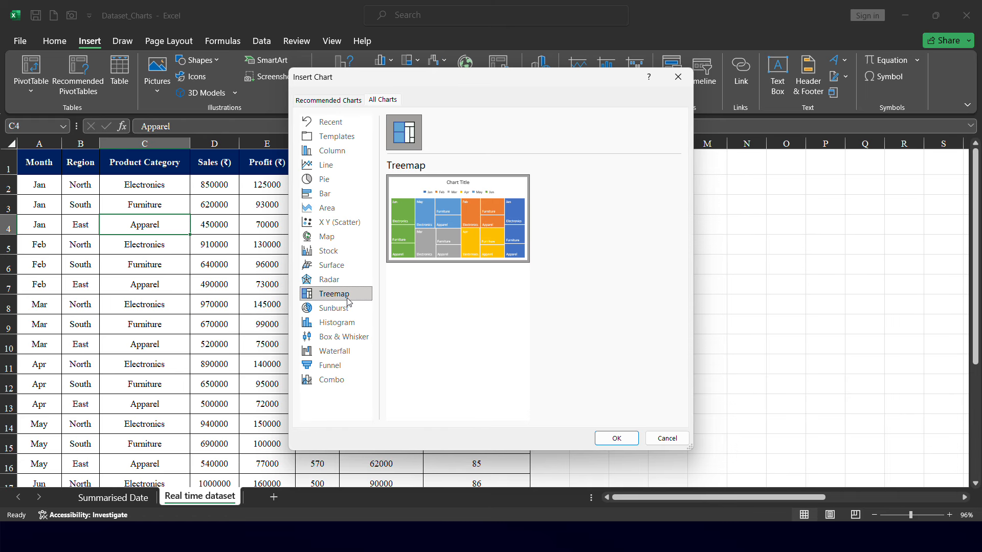
{"action": "left_click", "coordinate": [669, 440]}
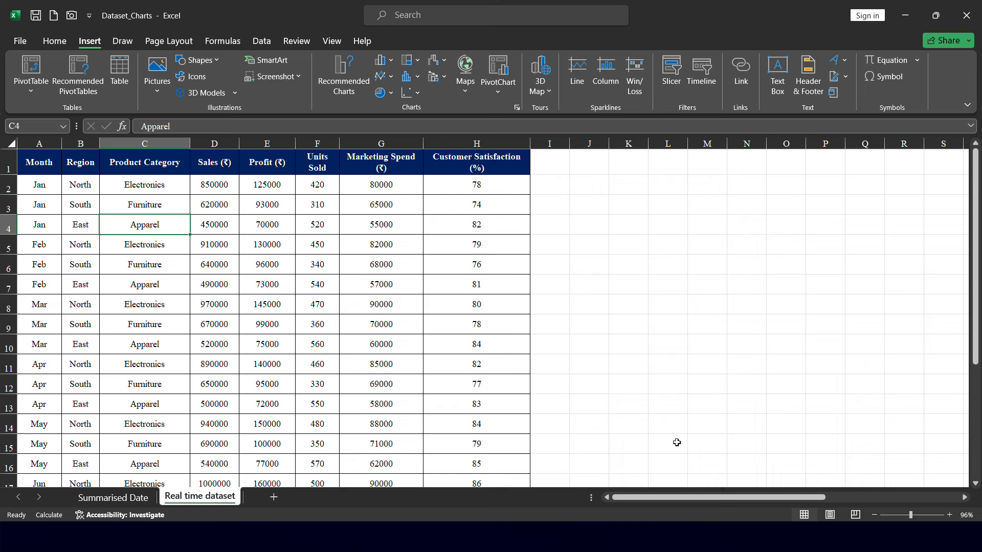
Switch to the Summarised Date sheet and select the Month and Sales table
{"action": "left_click", "coordinate": [423, 23]}
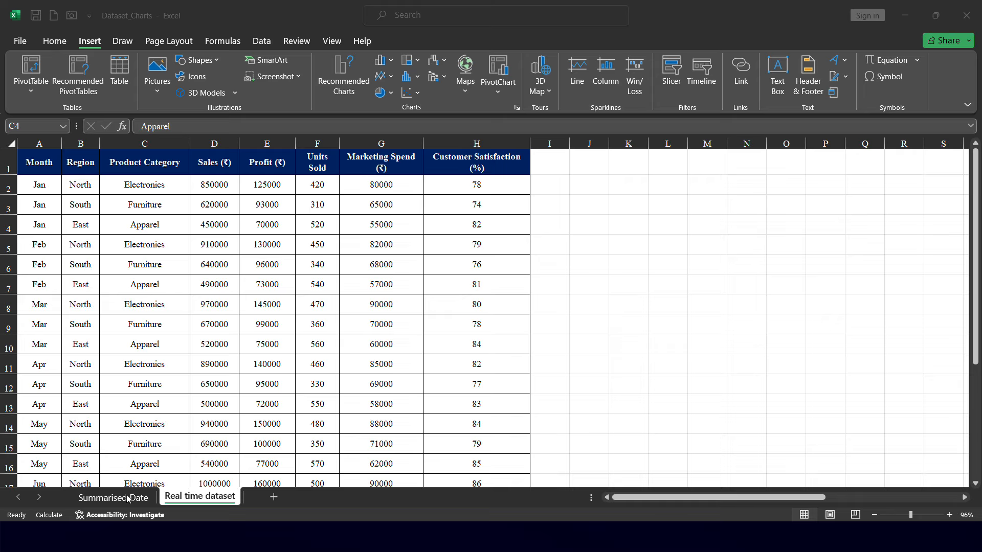
{"action": "left_click", "coordinate": [182, 474]}
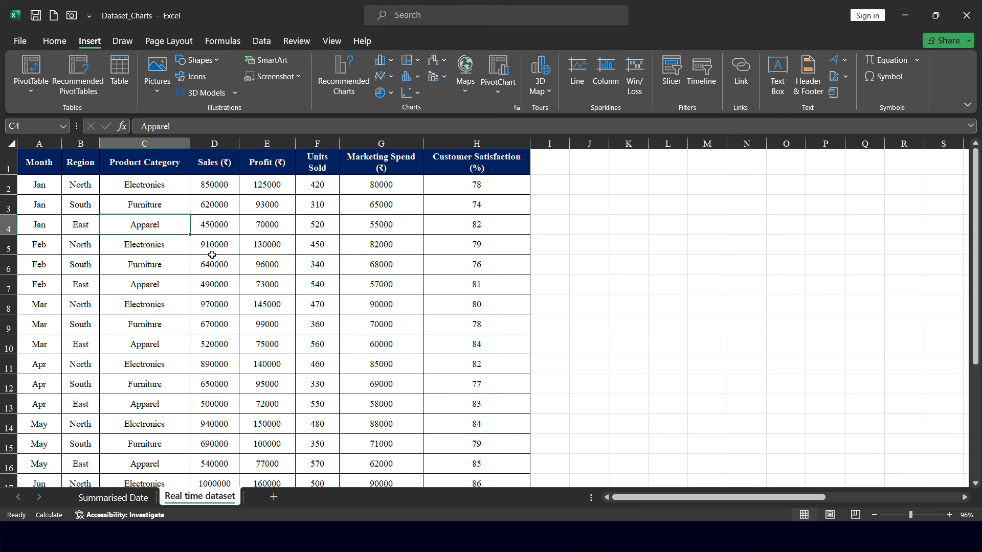
{"action": "left_click", "coordinate": [119, 503]}
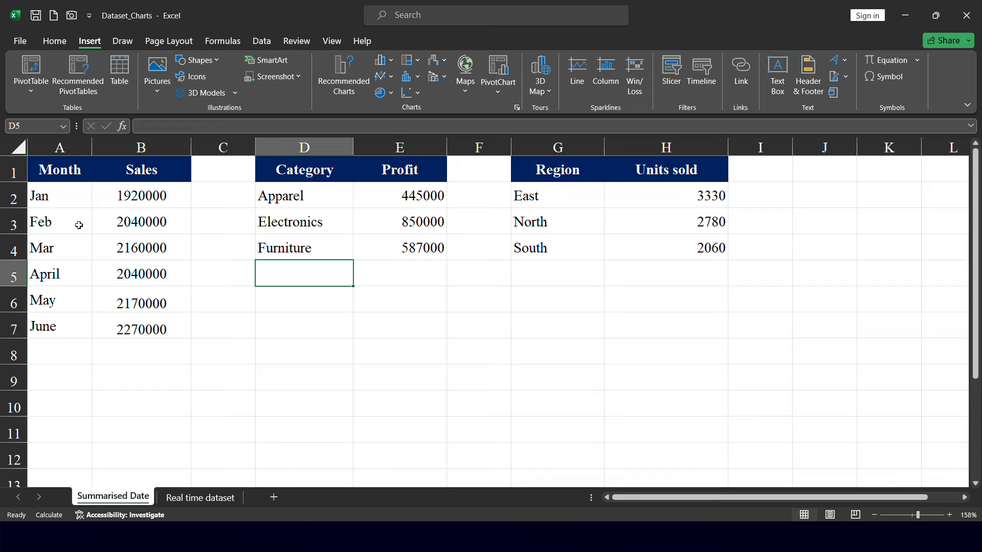
{"action": "left_click_drag", "start_coordinate": [79, 173], "coordinate": [159, 327]}
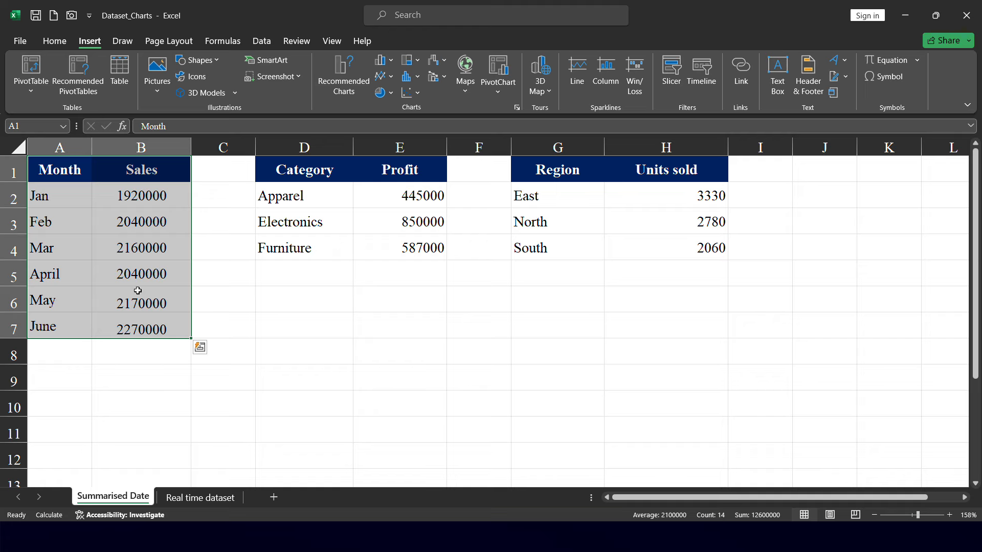
{"action": "left_click", "coordinate": [195, 289]}
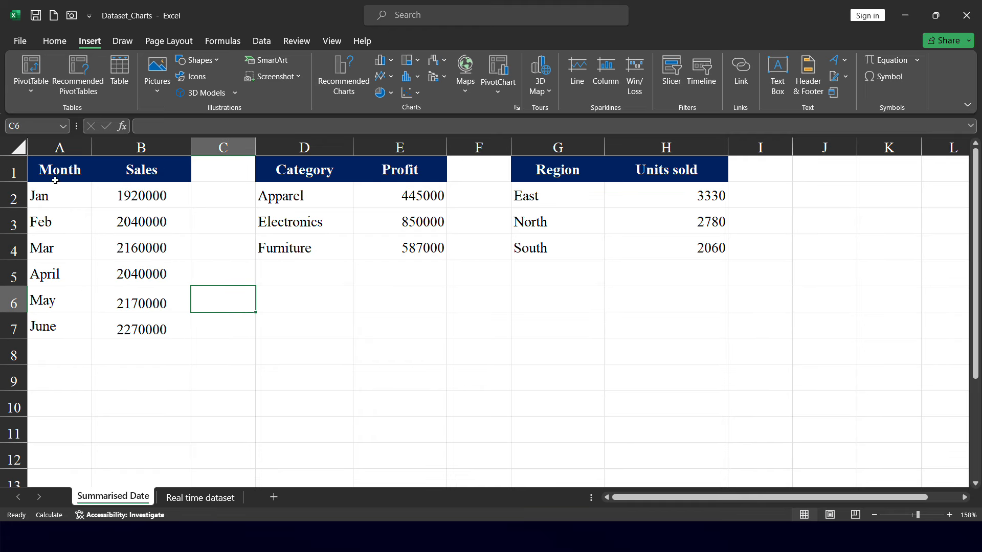
Select the Month and Sales range and preview the column chart options without inserting one
{"action": "left_click_drag", "start_coordinate": [56, 176], "coordinate": [142, 329]}
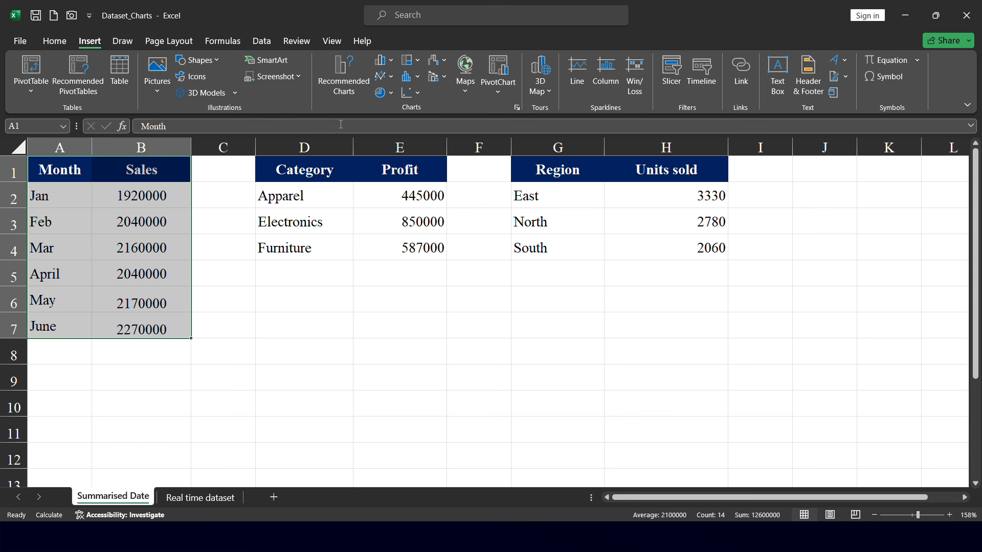
{"action": "left_click", "coordinate": [381, 60]}
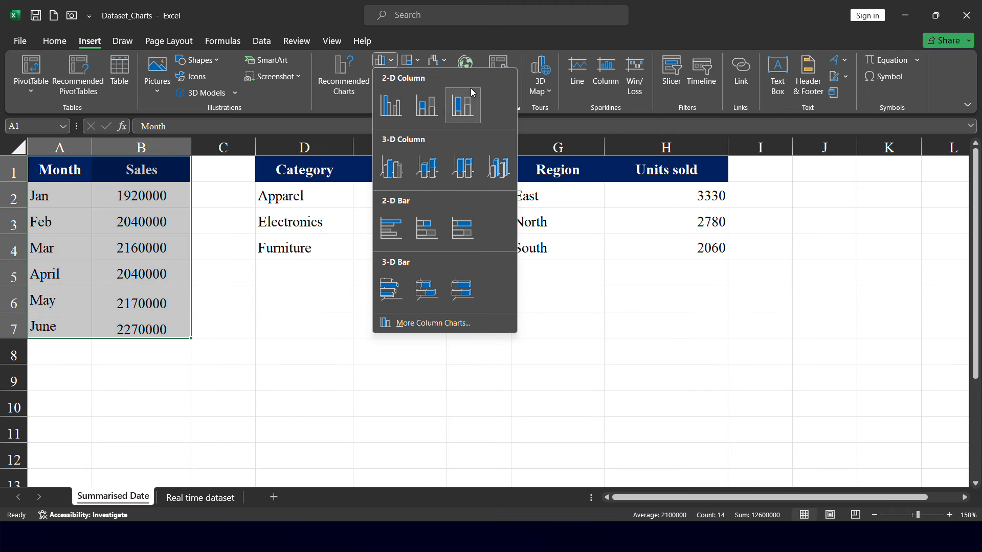
{"action": "key", "text": "Escape"}
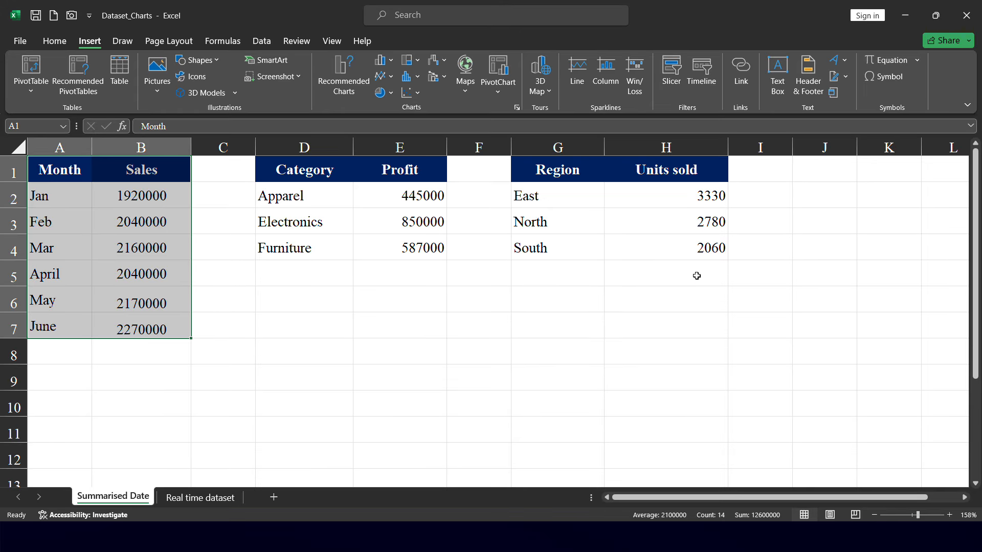
Select the Month column and the Sales column separately to show the category and value ranges
{"action": "left_click", "coordinate": [69, 170]}
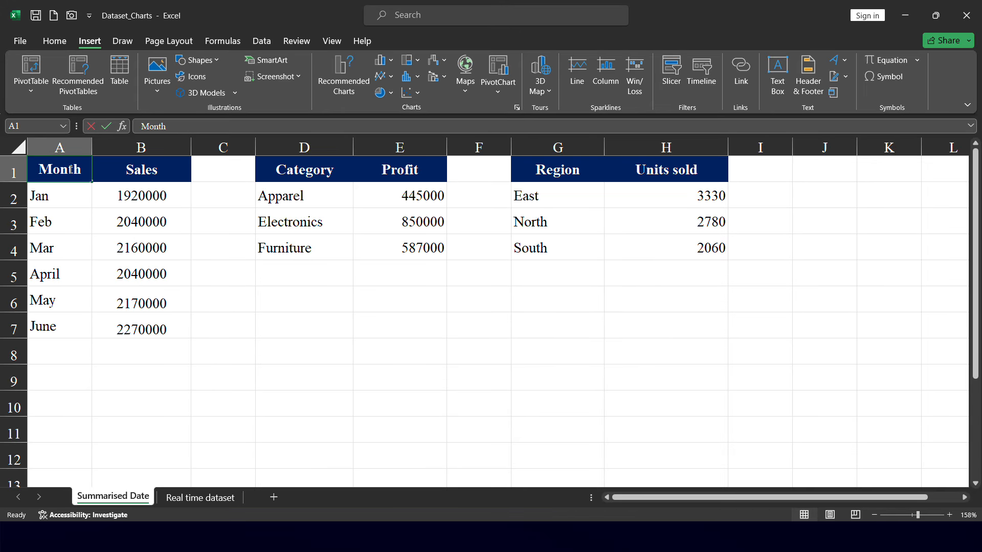
{"action": "left_click", "coordinate": [105, 216]}
{"action": "left_click", "coordinate": [71, 163]}
{"action": "left_click_drag", "start_coordinate": [71, 163], "coordinate": [140, 325]}
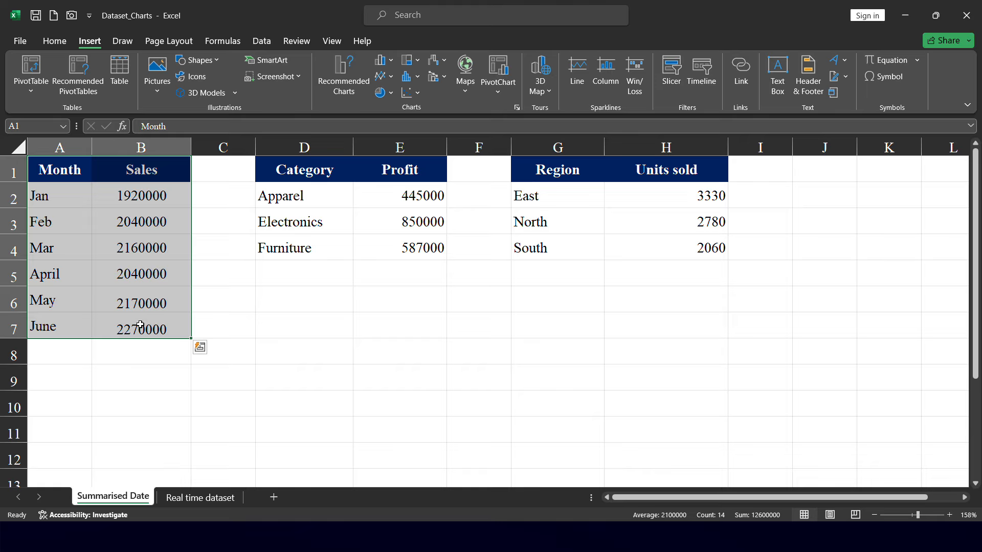
{"action": "left_click", "coordinate": [67, 168]}
{"action": "left_click_drag", "start_coordinate": [65, 176], "coordinate": [54, 321]}
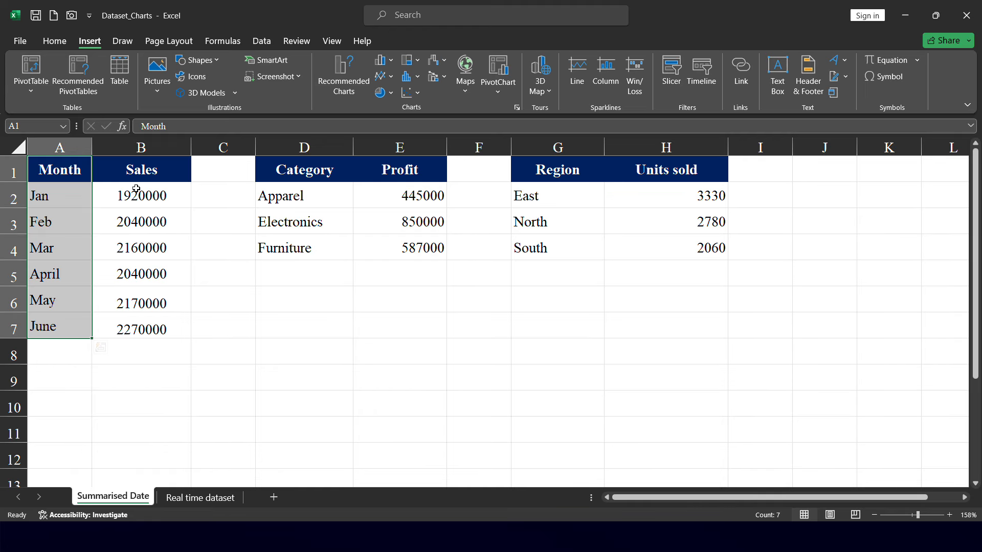
{"action": "left_click_drag", "start_coordinate": [141, 178], "coordinate": [140, 328]}
{"action": "left_click_drag", "start_coordinate": [59, 170], "coordinate": [65, 326]}
{"action": "left_click", "coordinate": [165, 171]}
{"action": "left_click_drag", "start_coordinate": [165, 171], "coordinate": [171, 319]}
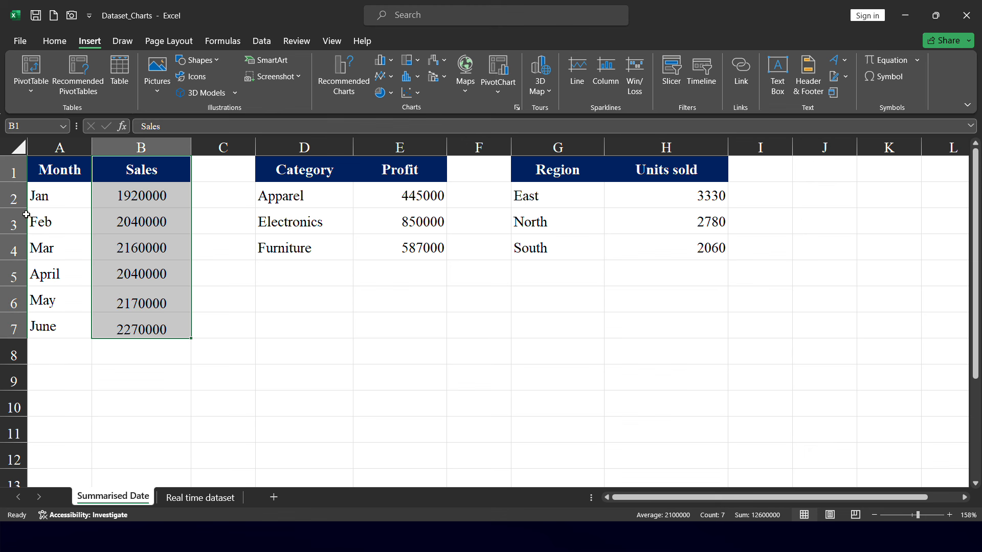
Select the Month and Sales range and compare the recommended chart previews, such as clustered column and line
{"action": "left_click", "coordinate": [37, 169]}
{"action": "left_click_drag", "start_coordinate": [37, 170], "coordinate": [145, 329]}
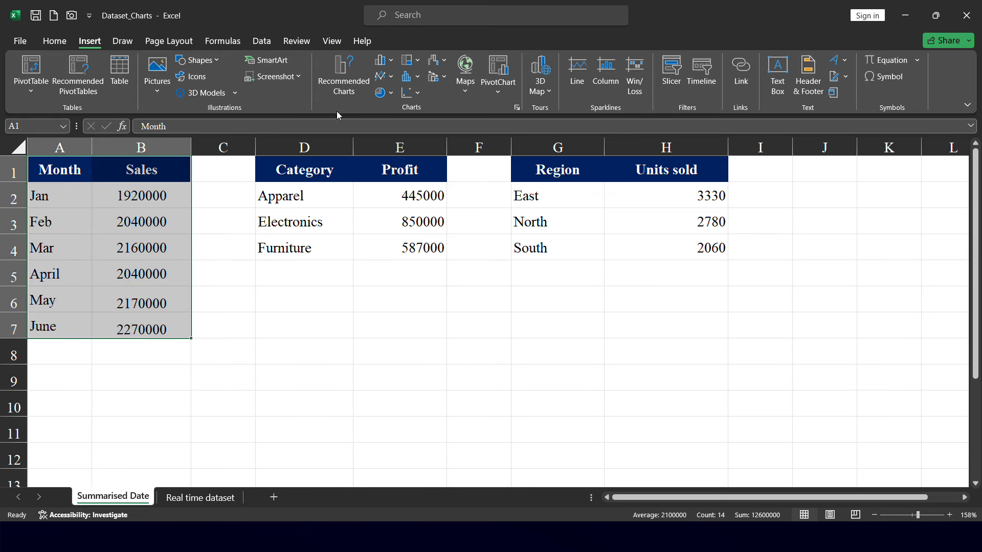
{"action": "left_click", "coordinate": [343, 81]}
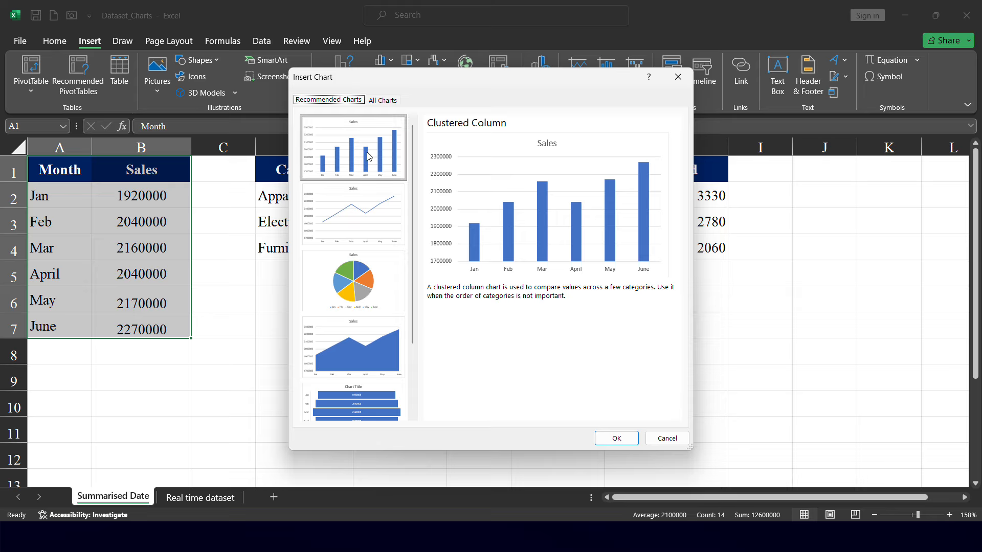
{"action": "left_click", "coordinate": [360, 209]}
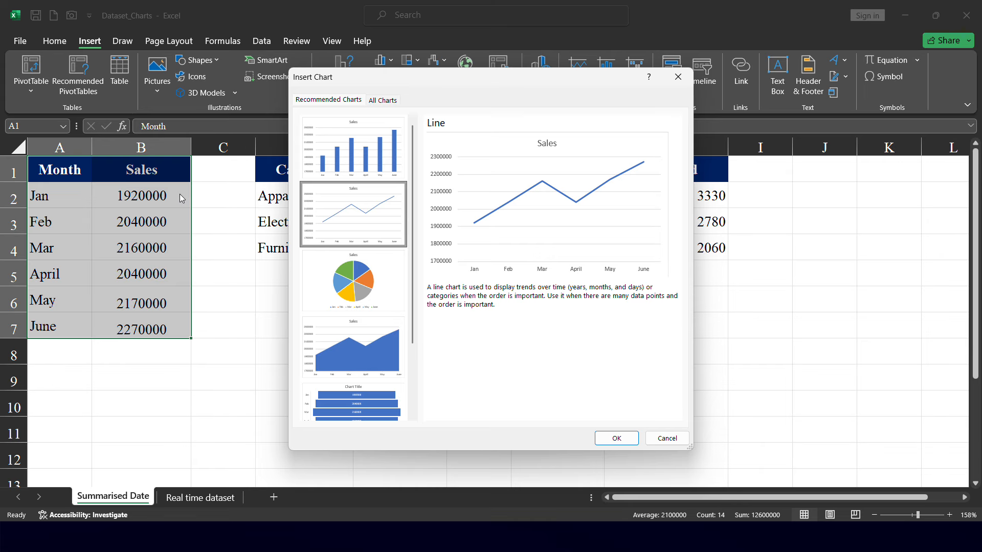
{"action": "left_click", "coordinate": [349, 167]}
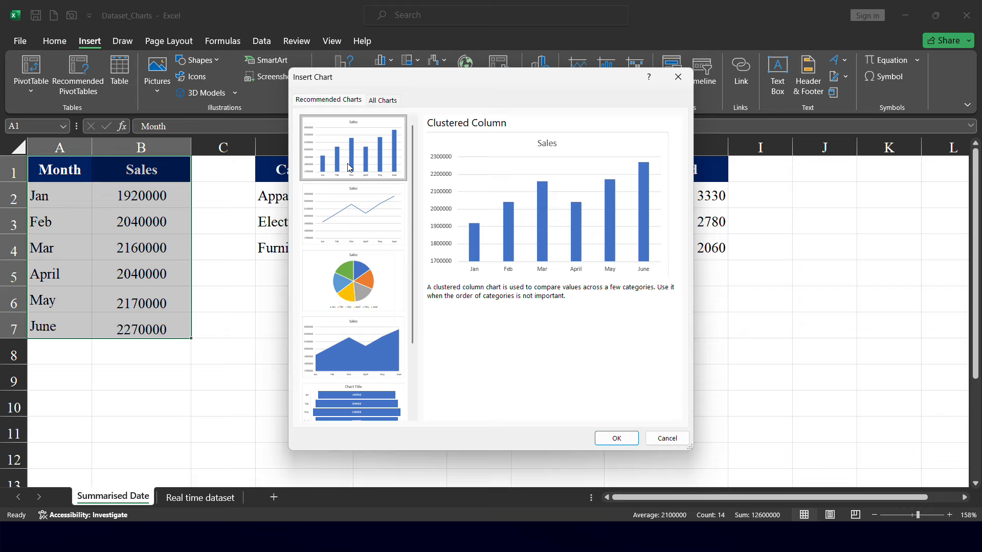
{"action": "left_click", "coordinate": [361, 213]}
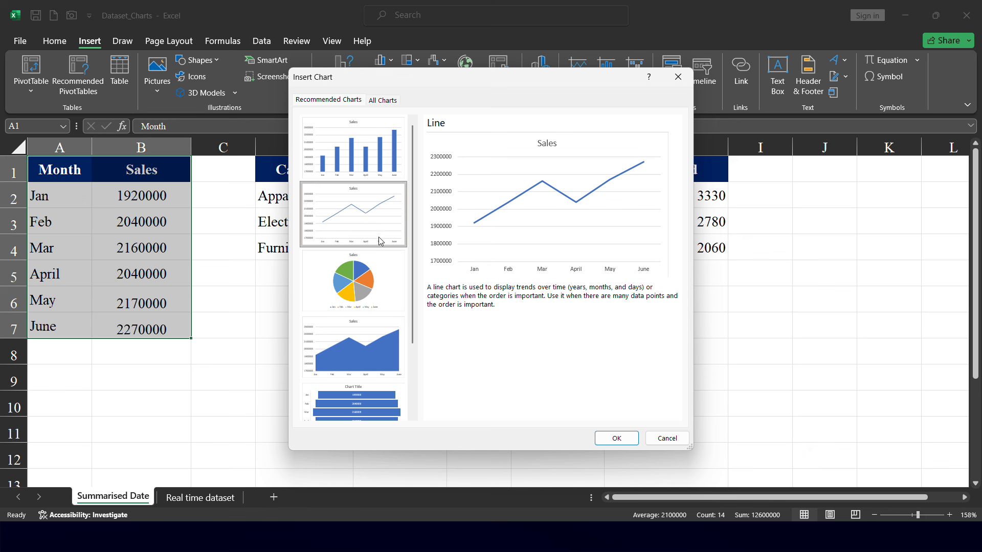
{"action": "left_click", "coordinate": [367, 159]}
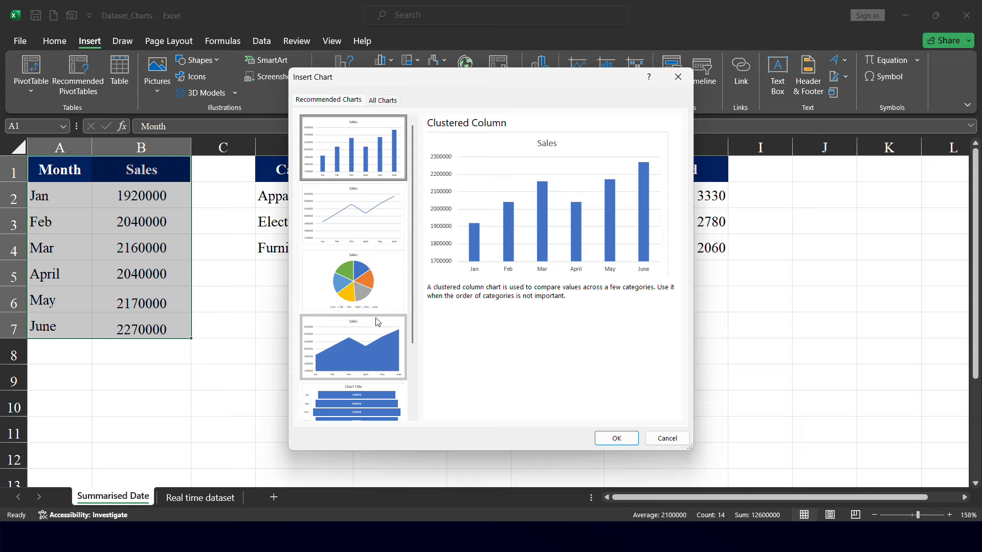
{"action": "scroll", "coordinate": [378, 322], "scroll_direction": "down", "scroll_amount": 2}
{"action": "scroll", "coordinate": [378, 321], "scroll_direction": "up", "scroll_amount": 2}
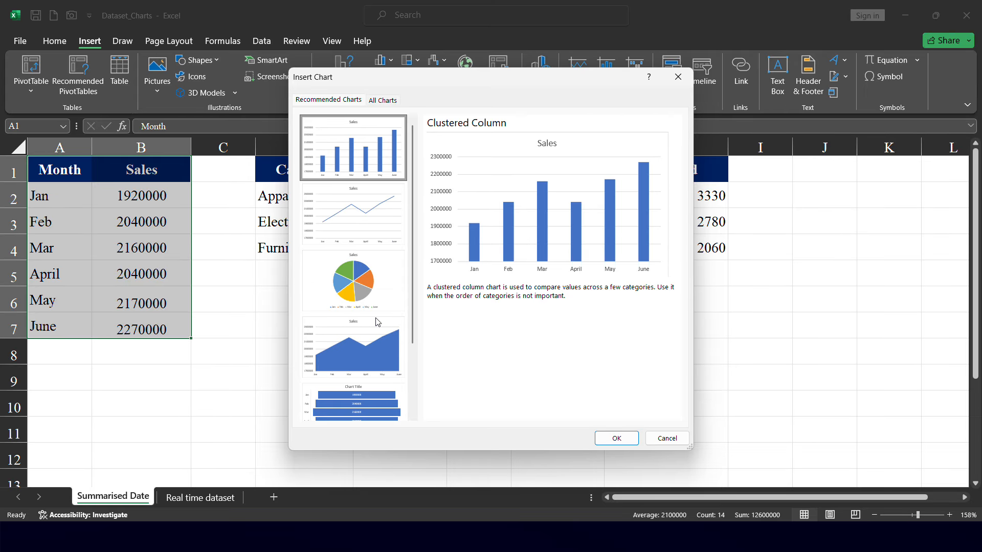
{"action": "scroll", "coordinate": [360, 299], "scroll_direction": "down", "scroll_amount": 2}
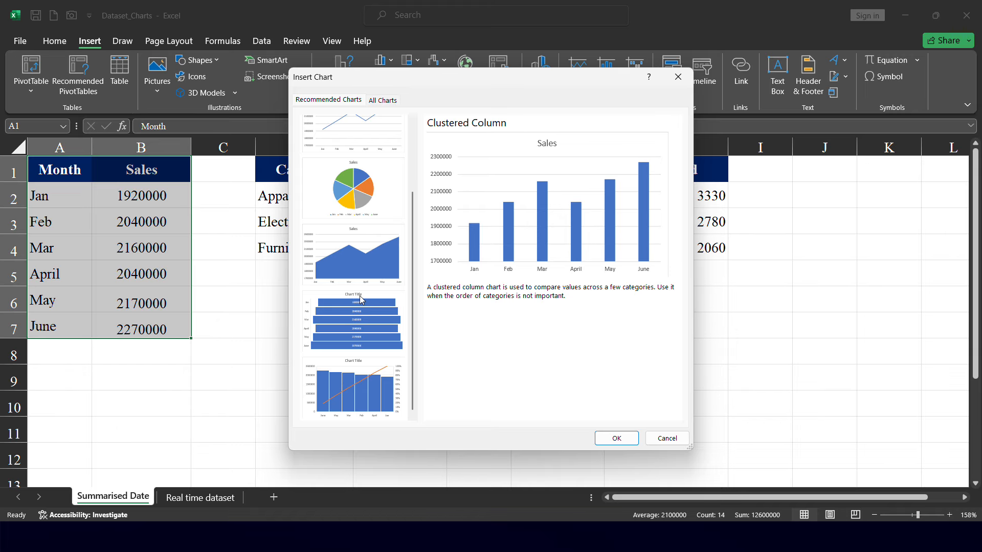
{"action": "scroll", "coordinate": [360, 299], "scroll_direction": "up", "scroll_amount": 2}
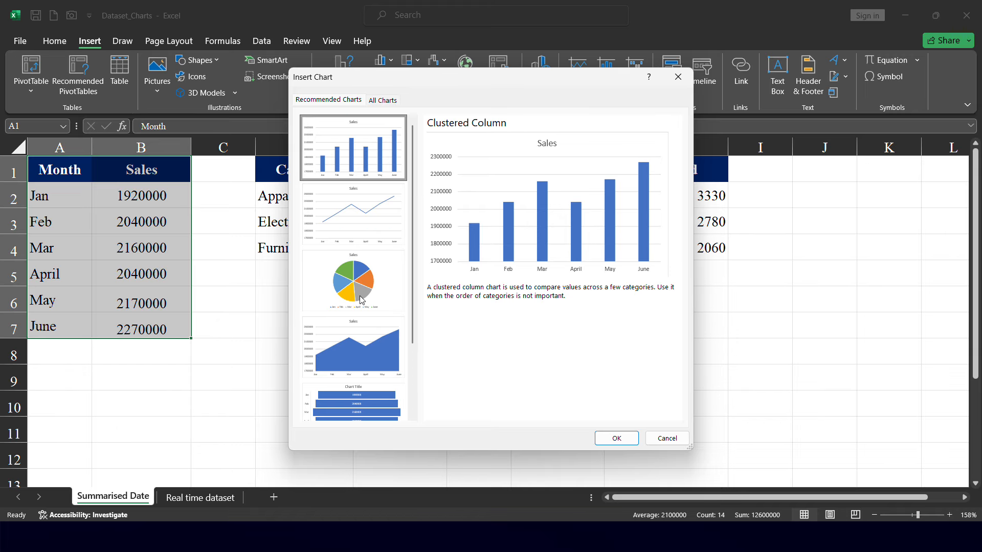
Insert a line chart of the monthly sales from the recommended charts
{"action": "left_click", "coordinate": [384, 100]}
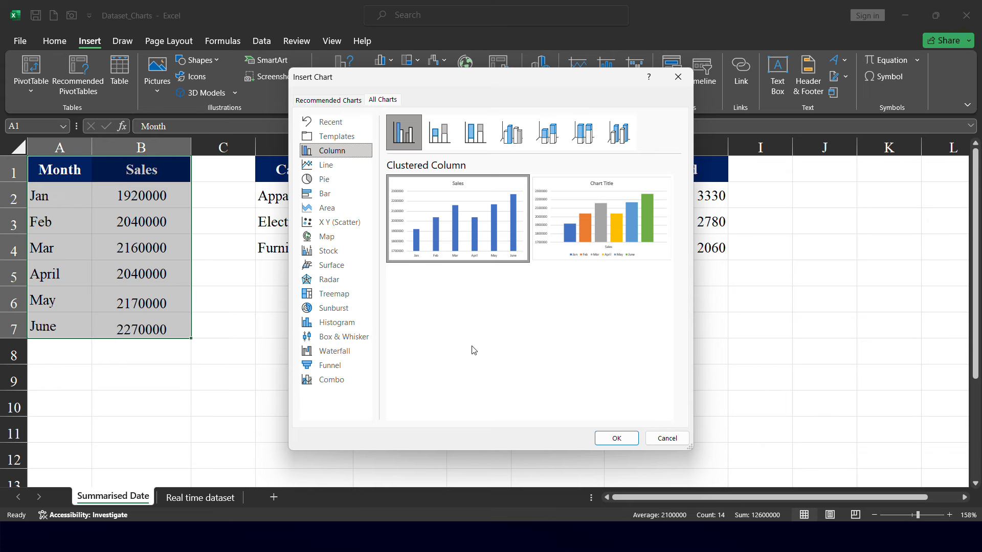
{"action": "left_click", "coordinate": [340, 103]}
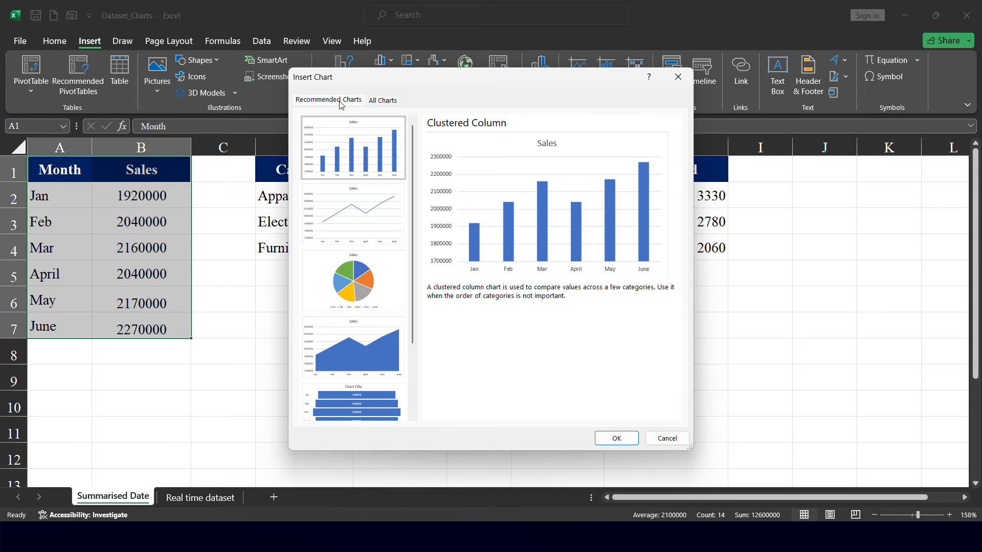
{"action": "left_click", "coordinate": [381, 235]}
{"action": "left_click", "coordinate": [616, 439]}
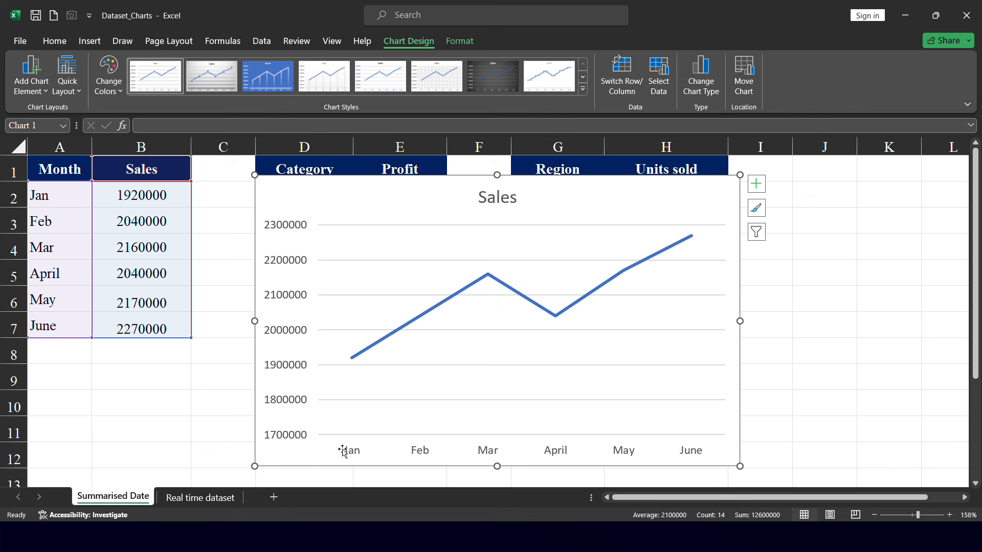
Move the line chart beside the data so it covers roughly columns D to H
{"action": "mouse_move", "coordinate": [489, 281]}
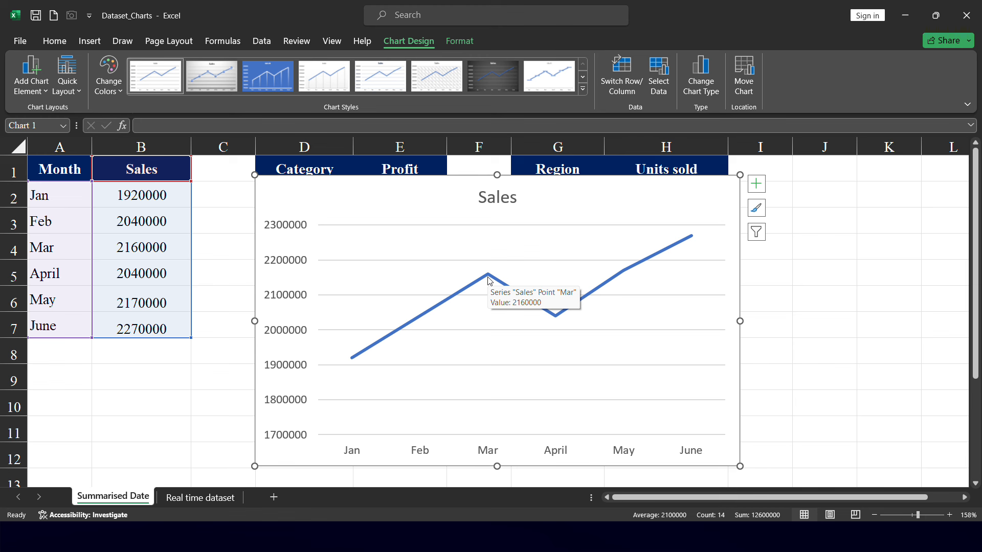
{"action": "mouse_move", "coordinate": [555, 324]}
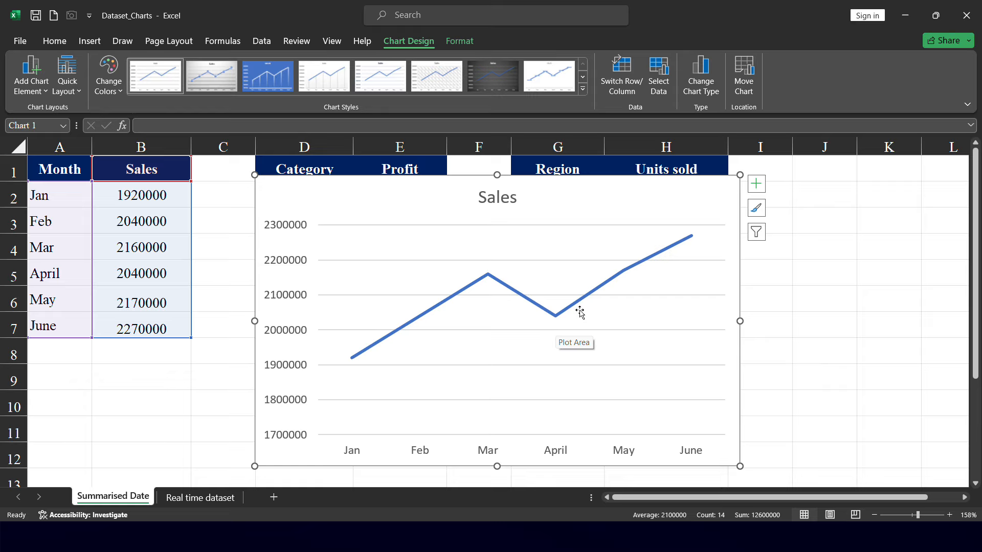
{"action": "mouse_move", "coordinate": [689, 237]}
{"action": "left_click_drag", "start_coordinate": [689, 237], "coordinate": [579, 144]}
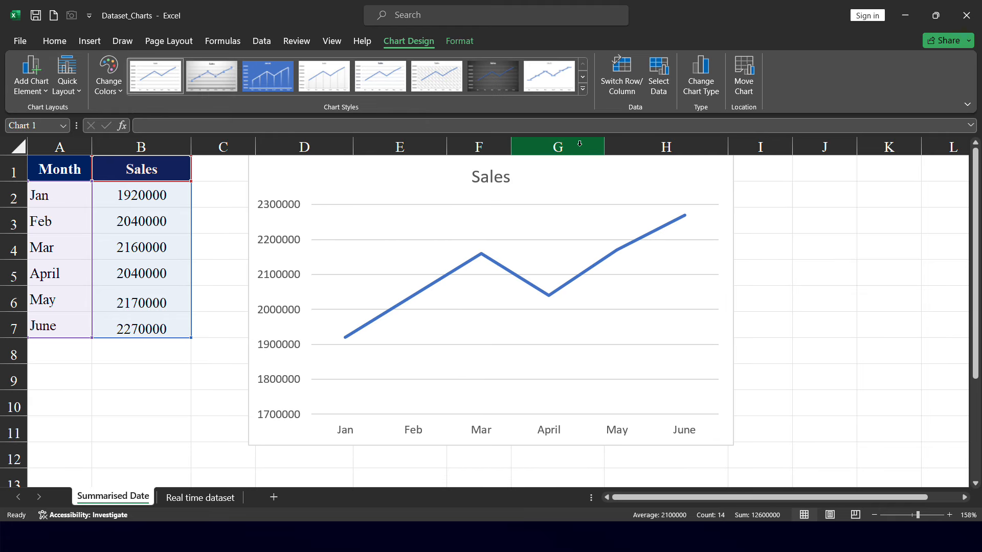
{"action": "left_click_drag", "start_coordinate": [568, 206], "coordinate": [569, 193]}
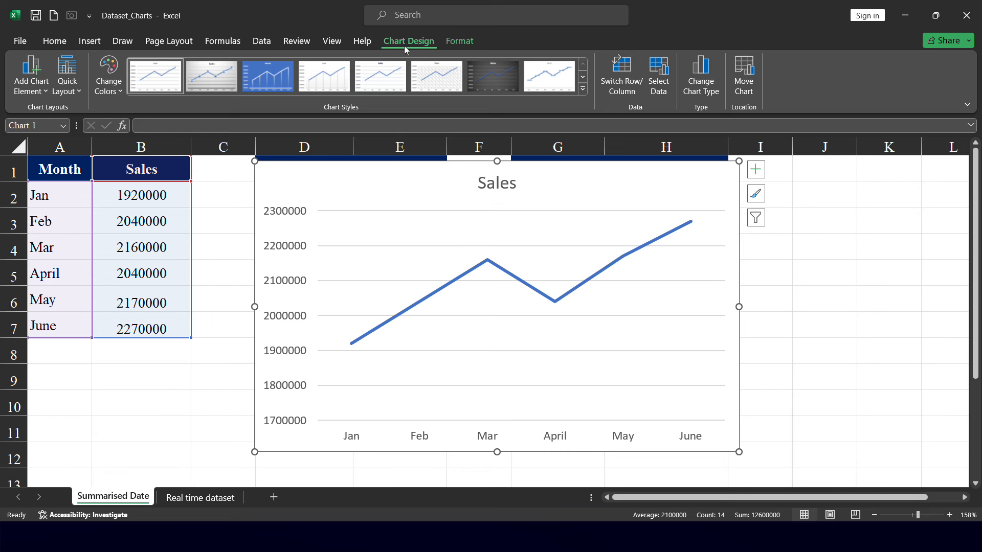
Recolour the line chart with a green monochromatic palette and apply a dark chart style
{"action": "left_click", "coordinate": [584, 89]}
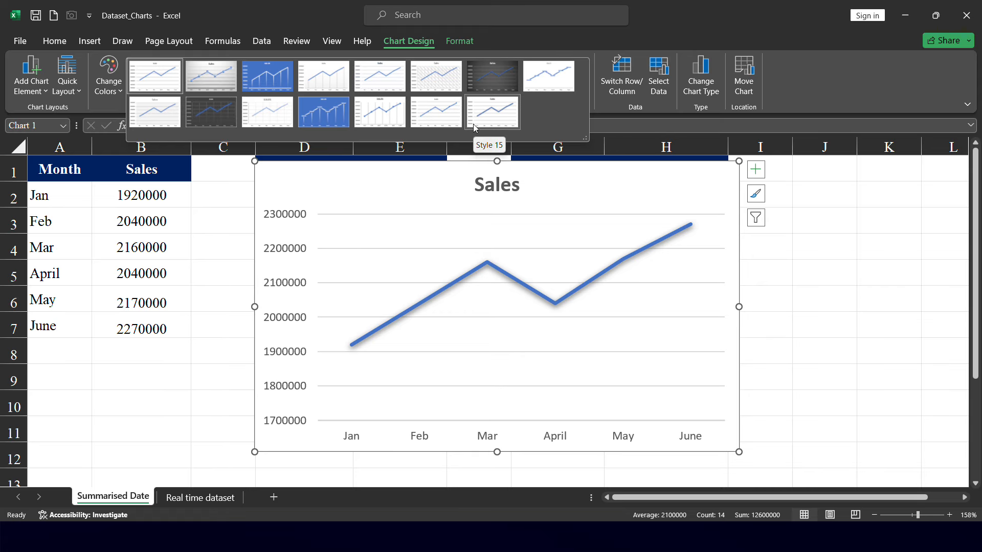
{"action": "left_click", "coordinate": [107, 95]}
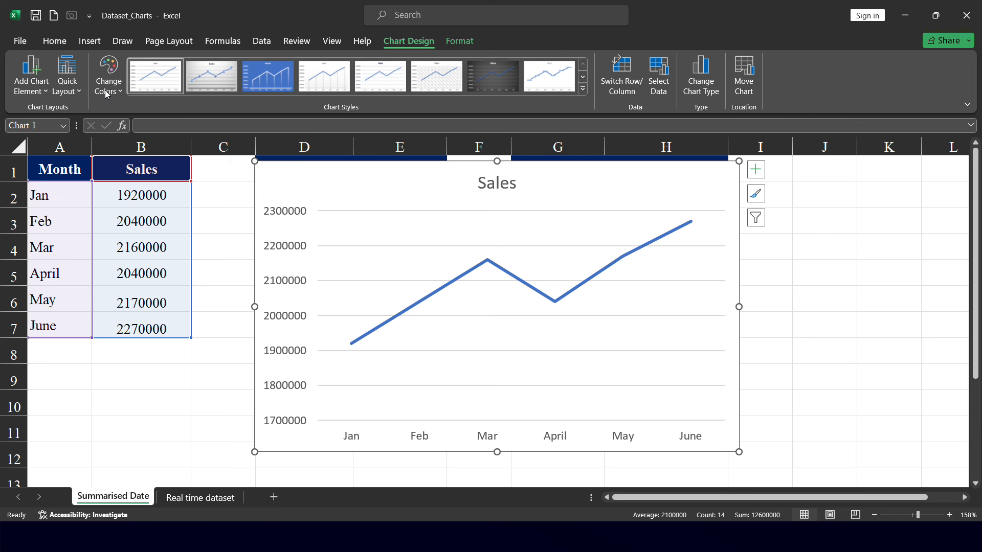
{"action": "left_click", "coordinate": [107, 95]}
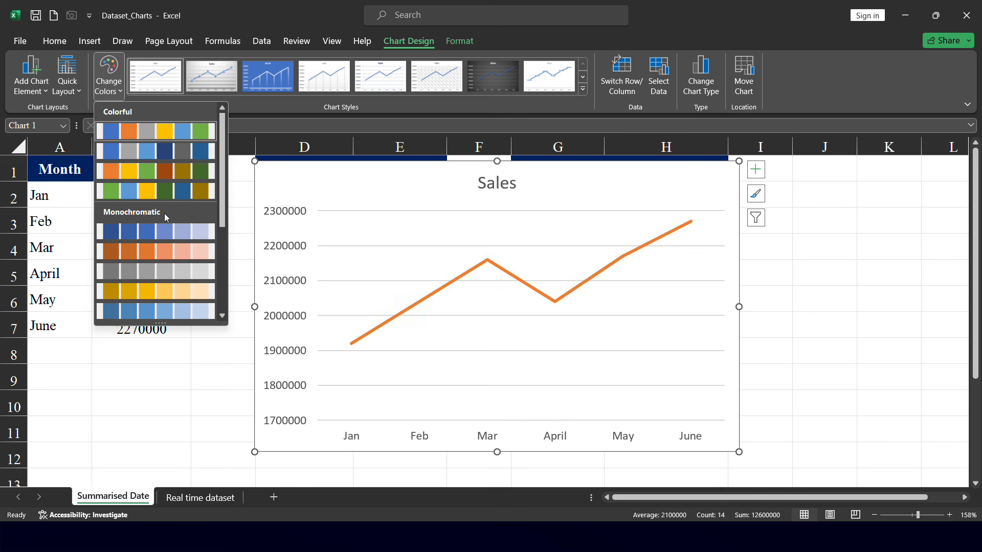
{"action": "left_click", "coordinate": [177, 190]}
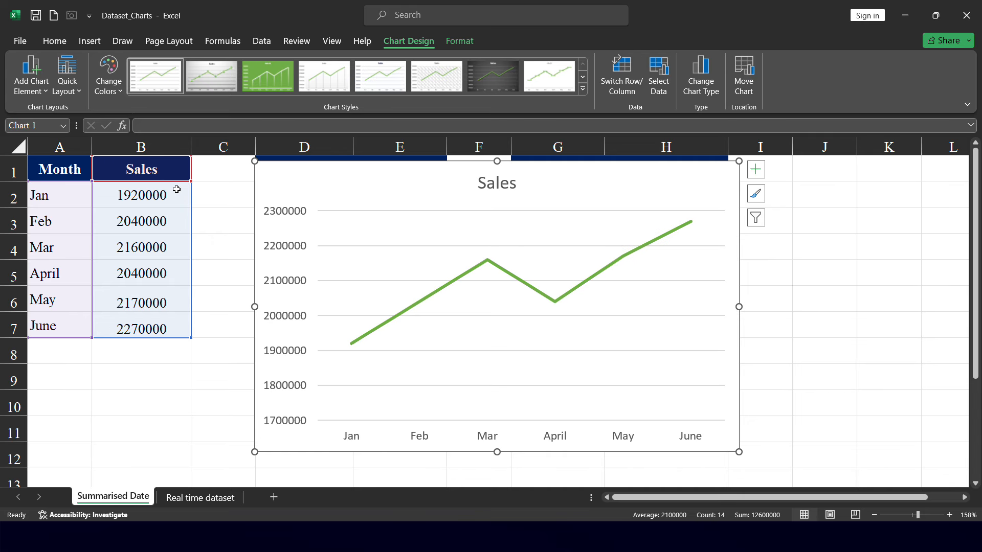
{"action": "left_click", "coordinate": [584, 90]}
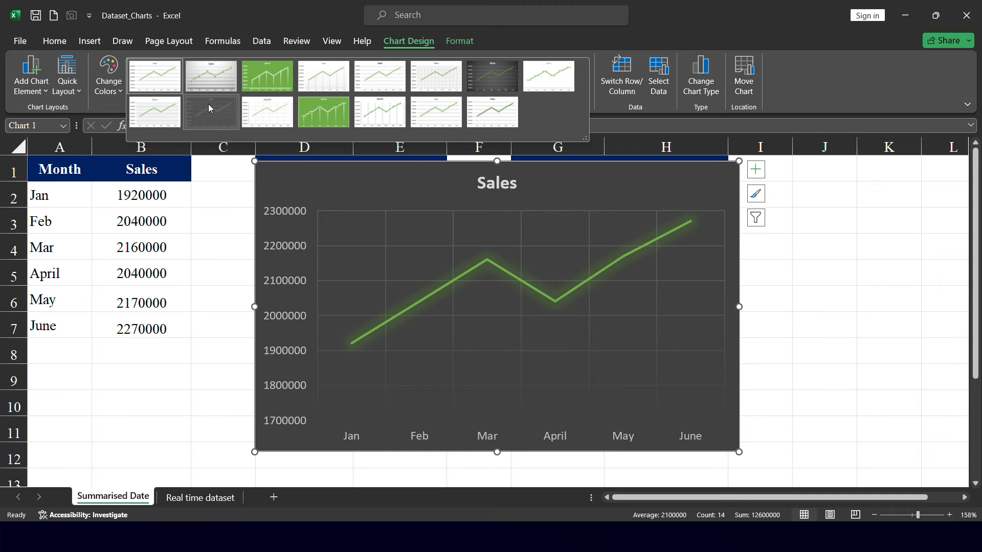
{"action": "left_click", "coordinate": [209, 108]}
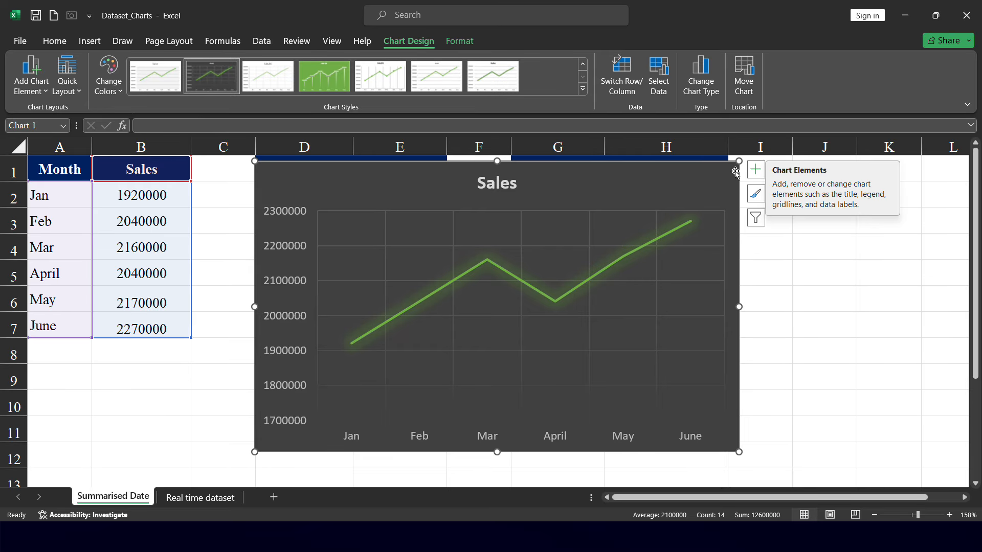
Add axis titles to the line chart through the chart elements
{"action": "left_click", "coordinate": [759, 175]}
{"action": "left_click", "coordinate": [40, 91]}
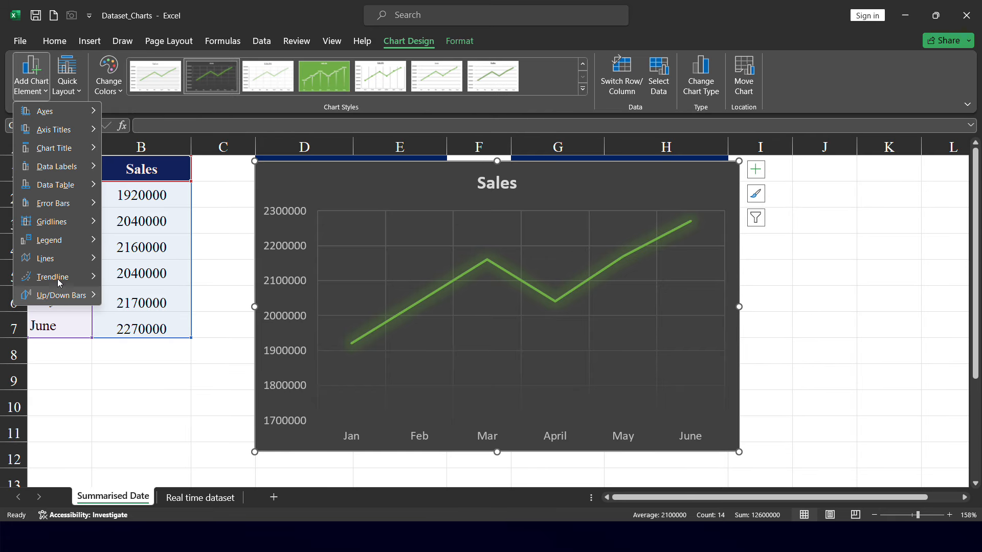
{"action": "left_click", "coordinate": [764, 175]}
{"action": "left_click", "coordinate": [763, 174]}
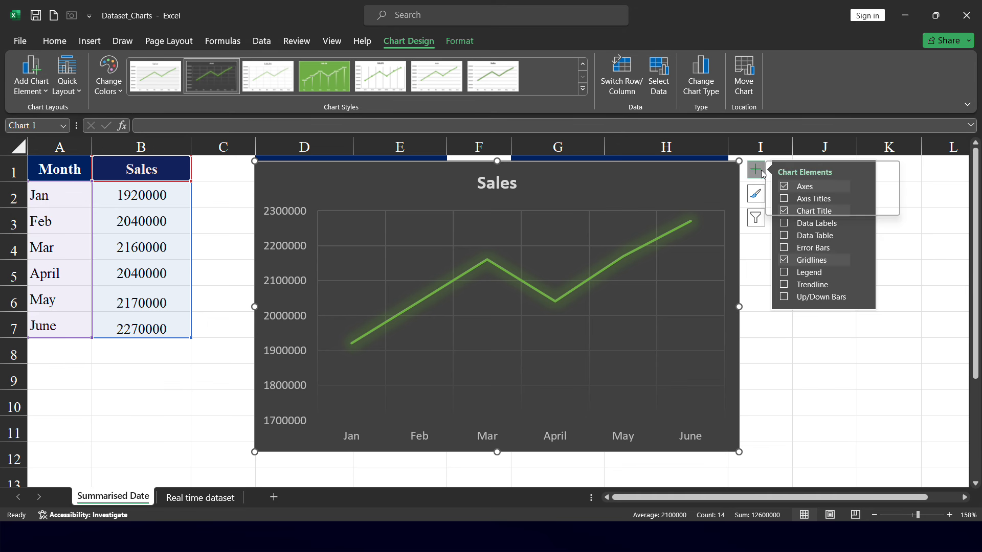
{"action": "left_click", "coordinate": [783, 200]}
{"action": "left_click", "coordinate": [782, 202]}
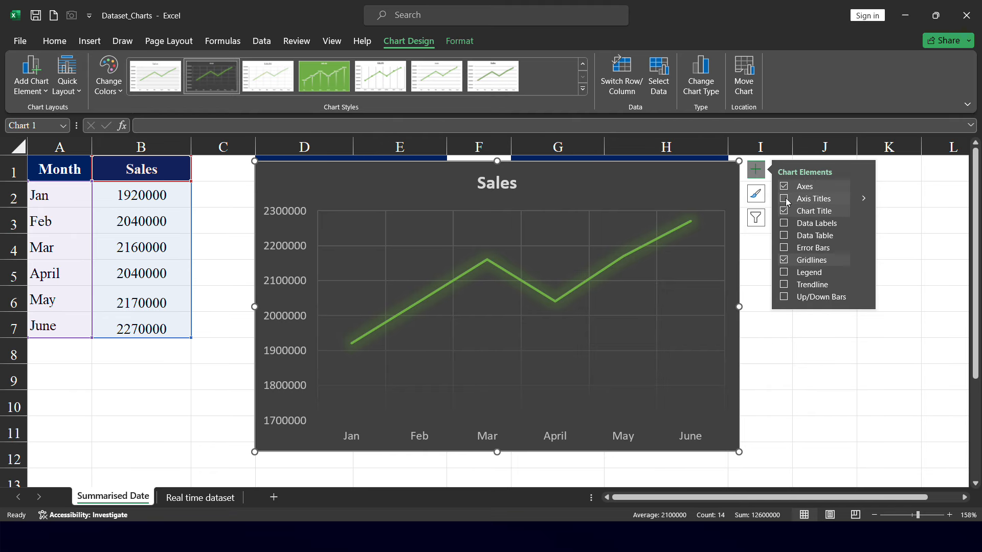
{"action": "left_click", "coordinate": [790, 201]}
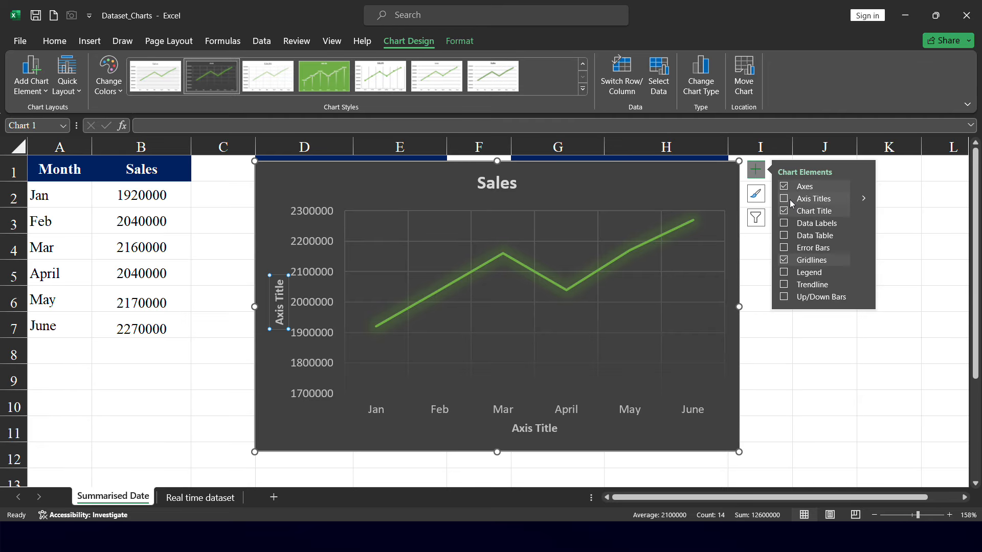
{"action": "left_click", "coordinate": [789, 199]}
{"action": "left_click", "coordinate": [502, 181]}
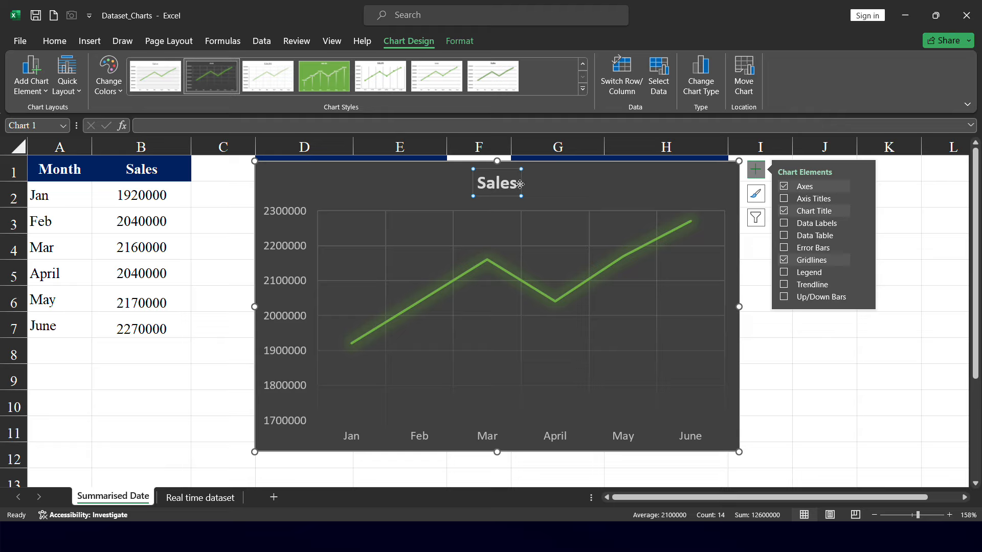
{"action": "left_click", "coordinate": [784, 200]}
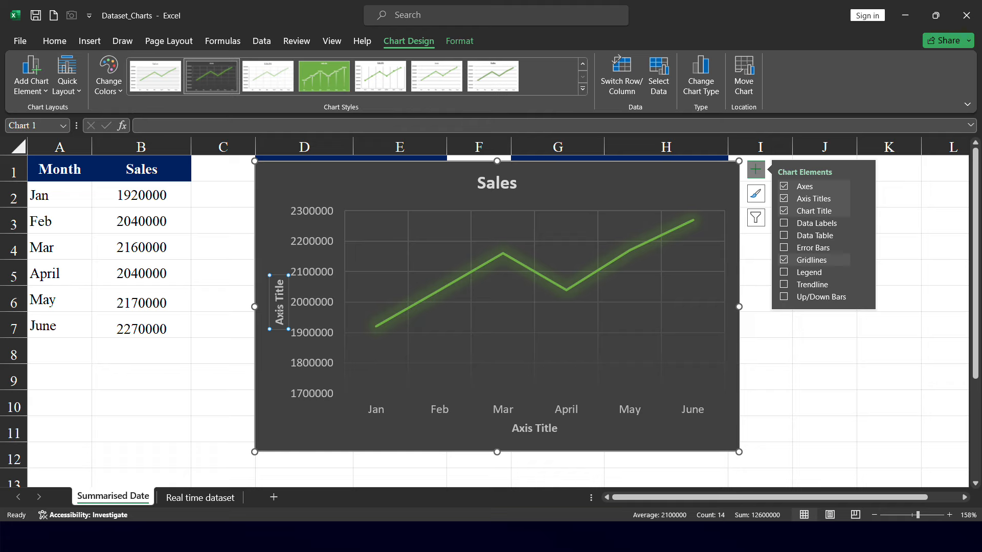
Title the horizontal axis Month and the vertical axis Sales
{"action": "double_click", "coordinate": [534, 428]}
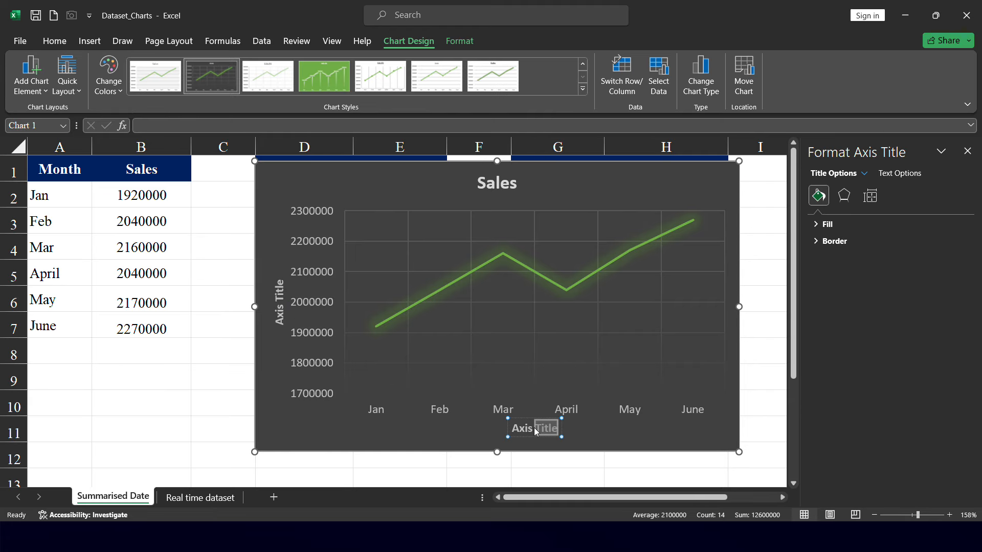
{"action": "double_click", "coordinate": [535, 428]}
{"action": "type", "text": "Month"}
{"action": "left_click", "coordinate": [278, 307]}
{"action": "triple_click", "coordinate": [280, 312]}
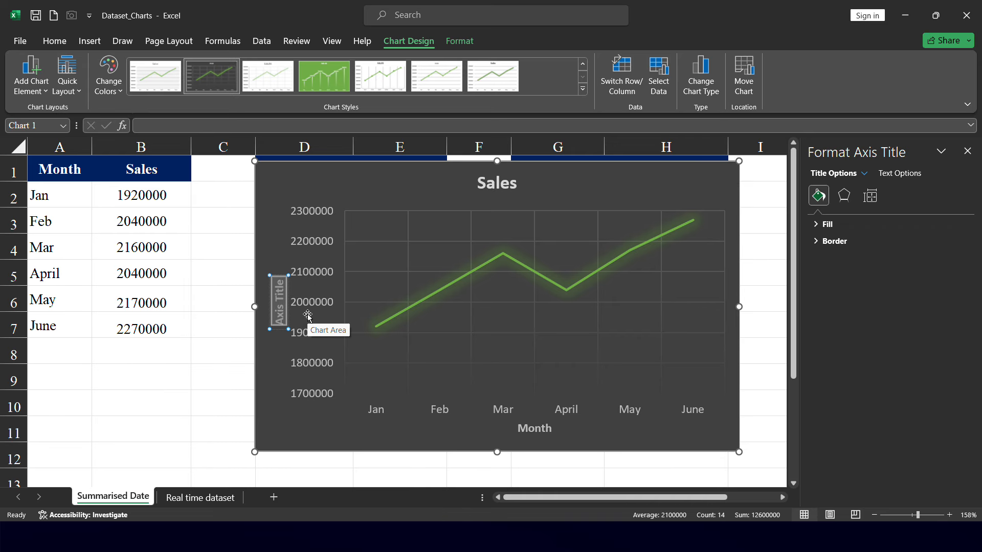
{"action": "type", "text": "Sales"}
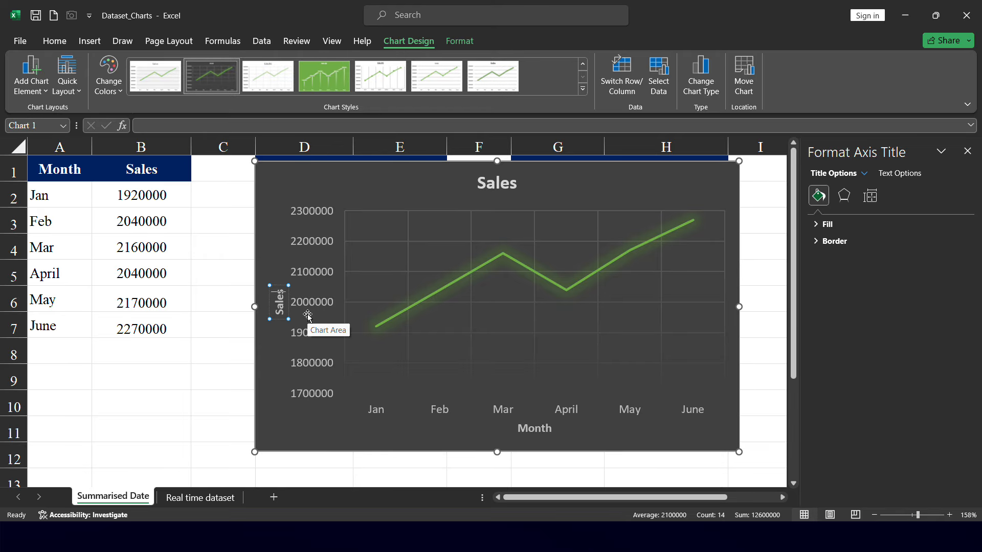
Select the Month and Sales data range again
{"action": "left_click", "coordinate": [142, 167]}
{"action": "left_click", "coordinate": [55, 168]}
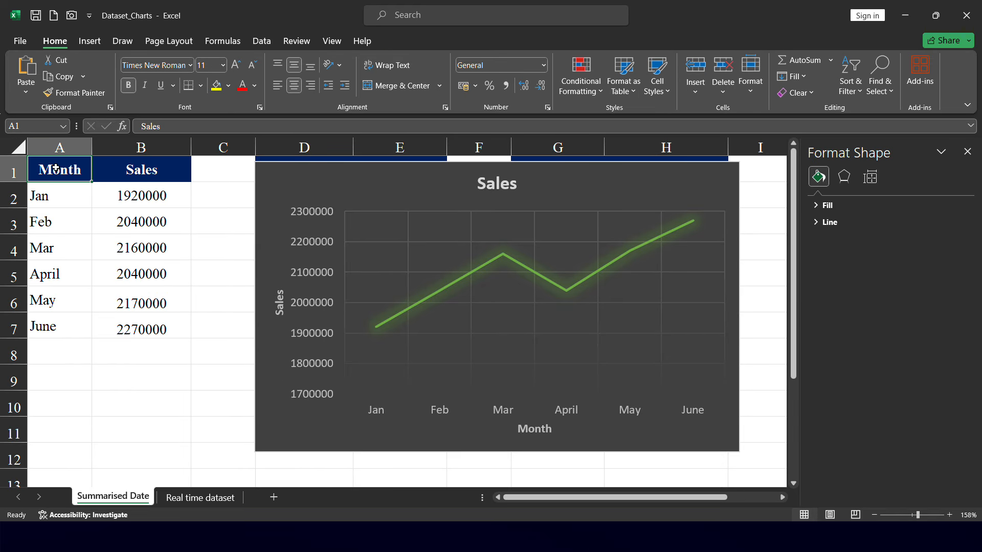
{"action": "left_click_drag", "start_coordinate": [56, 168], "coordinate": [169, 330]}
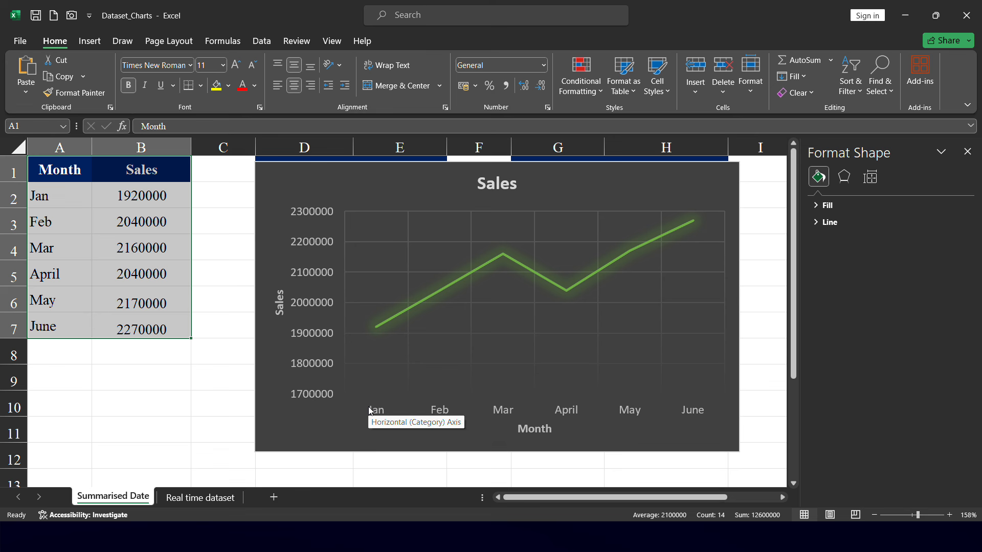
Retitle the line chart as Month on Month Sales growth chart
{"action": "left_click", "coordinate": [500, 187]}
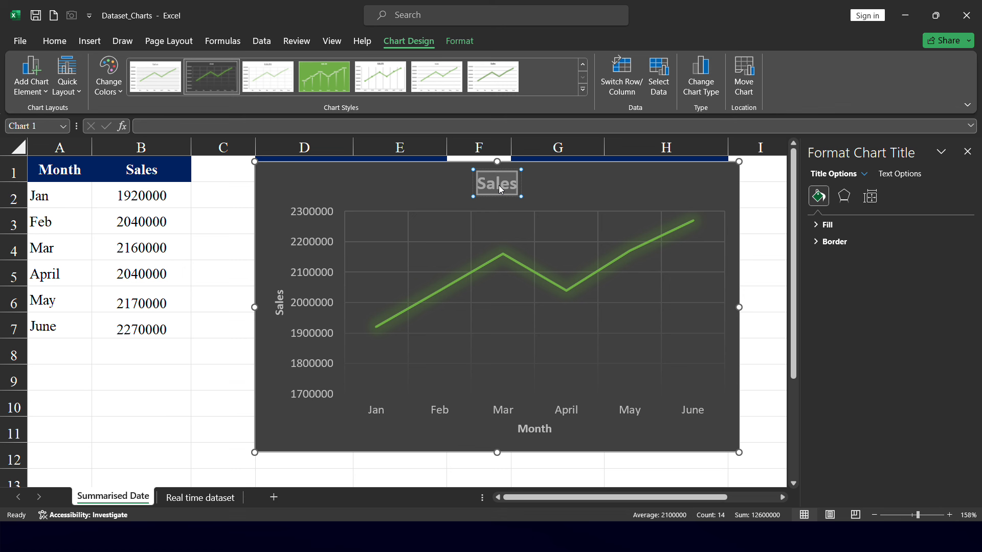
{"action": "type", "text": "Month on"}
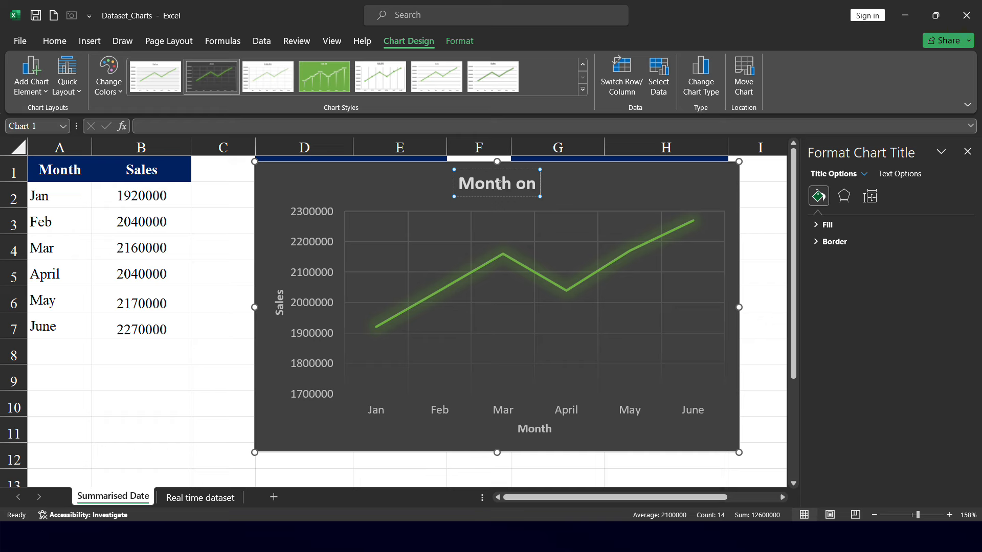
{"action": "type", "text": " Month Sales"}
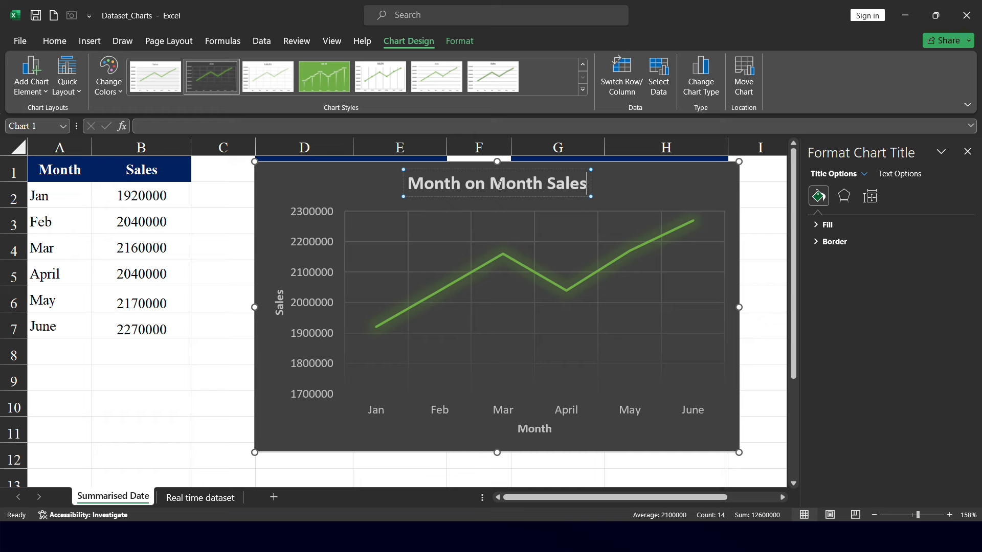
{"action": "type", "text": " gr"}
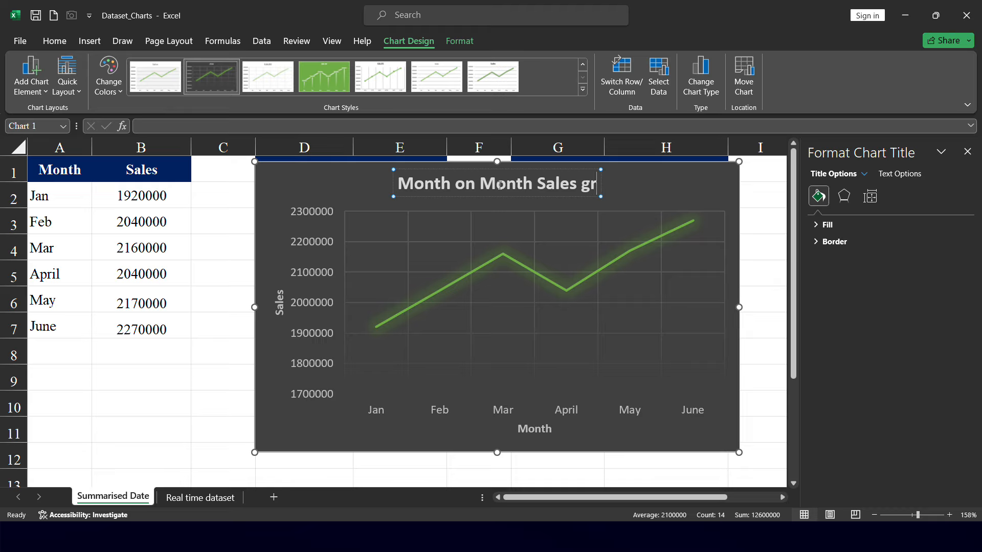
{"action": "type", "text": "owth chart"}
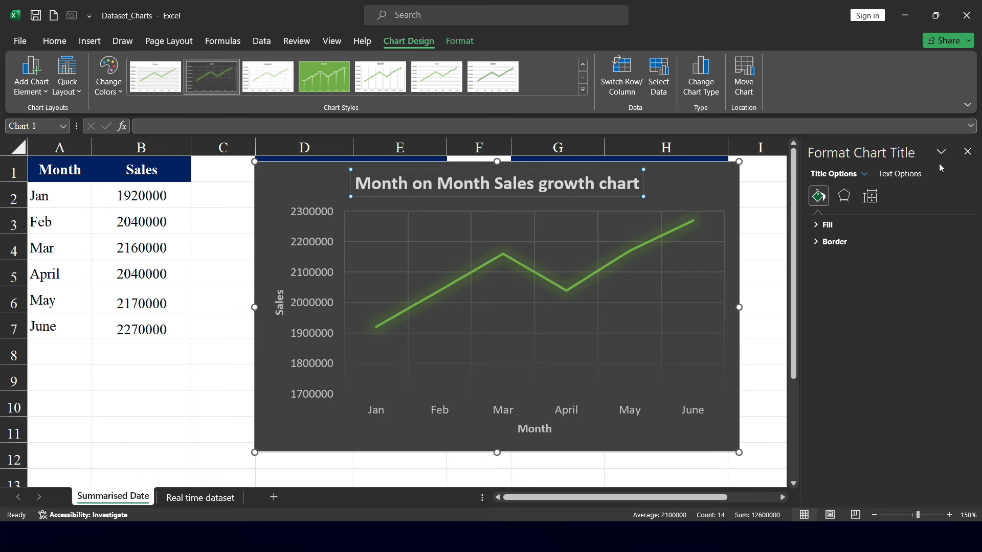
{"action": "left_click", "coordinate": [967, 152]}
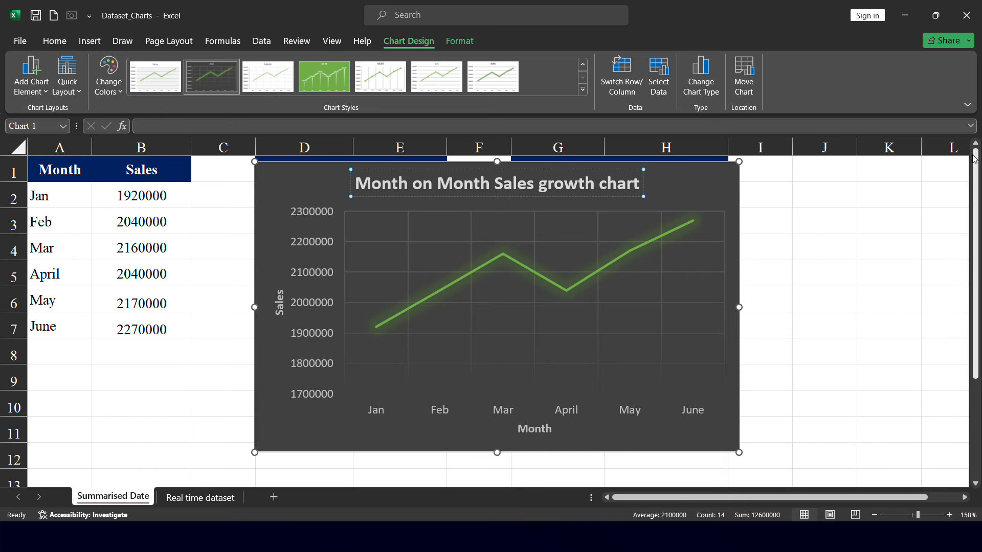
Add data labels to the line chart through the chart elements
{"action": "left_click", "coordinate": [719, 194]}
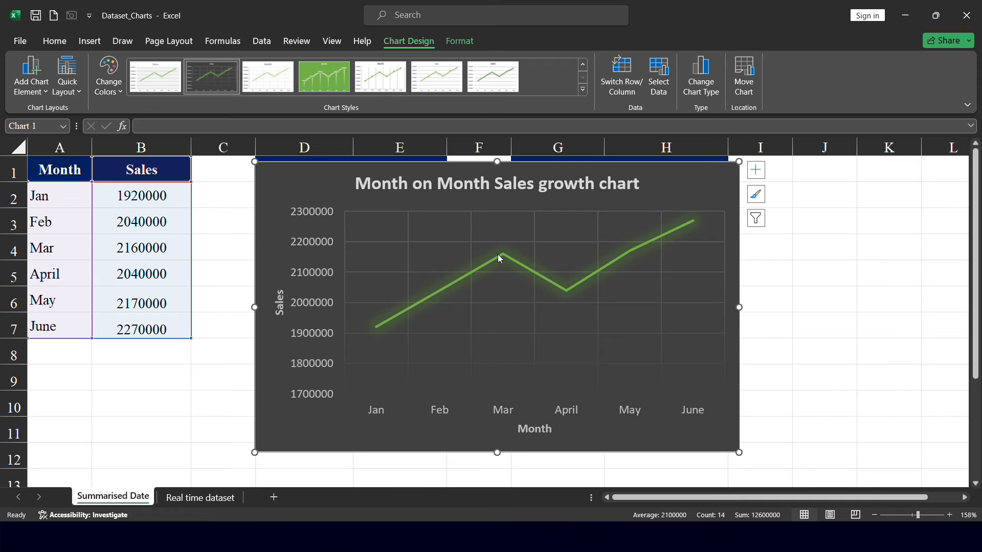
{"action": "mouse_move", "coordinate": [497, 261]}
{"action": "left_click", "coordinate": [756, 174]}
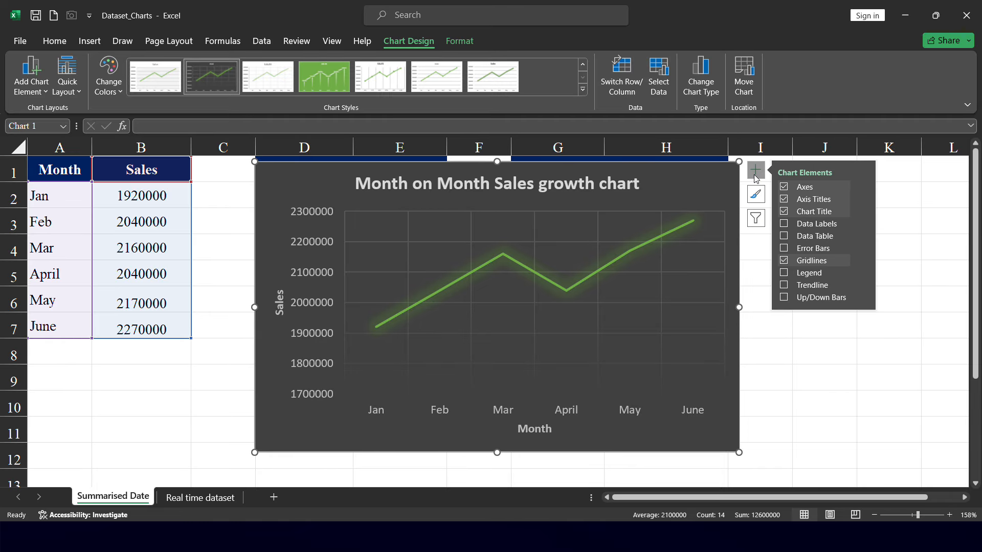
{"action": "left_click", "coordinate": [785, 225]}
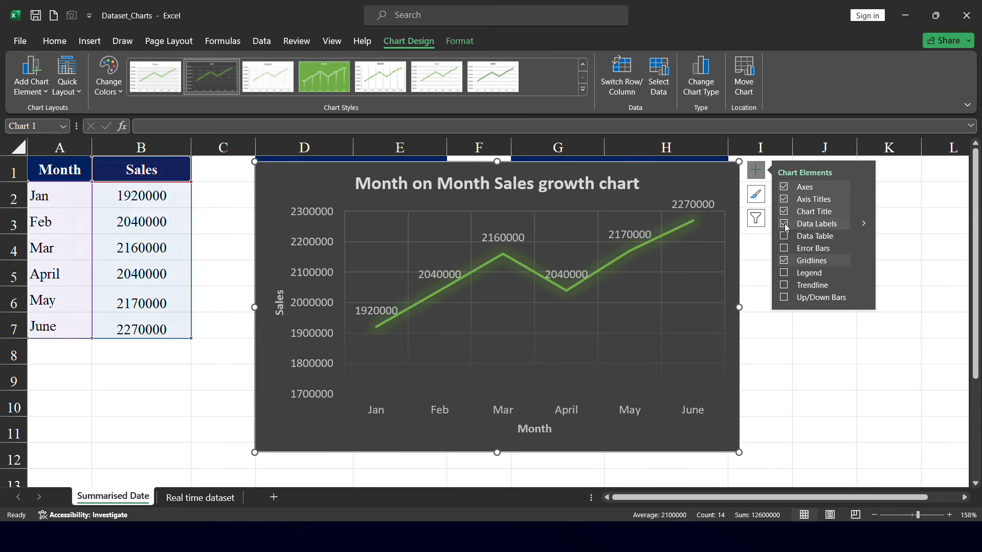
Add a trendline to the line chart and remove it again
{"action": "left_click", "coordinate": [419, 16]}
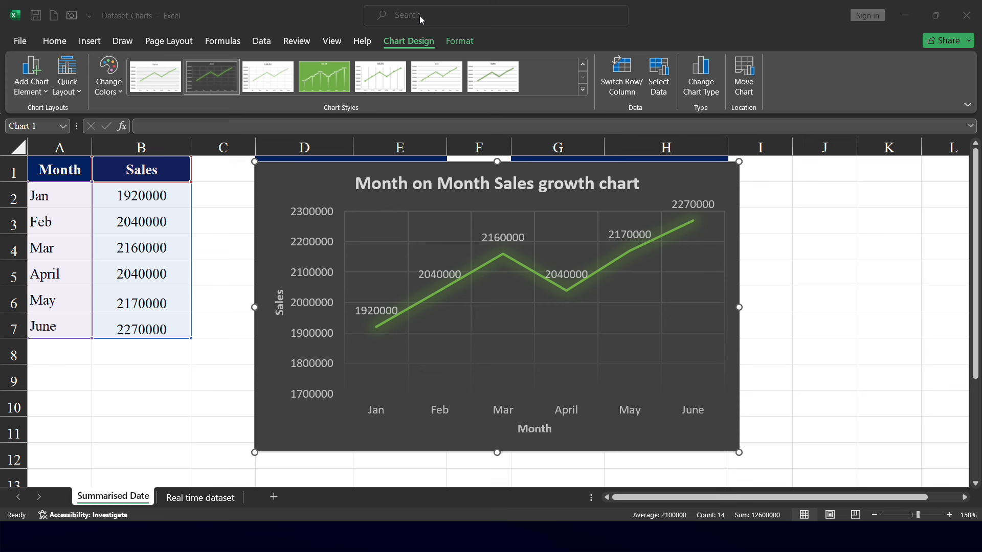
{"action": "left_click", "coordinate": [756, 171]}
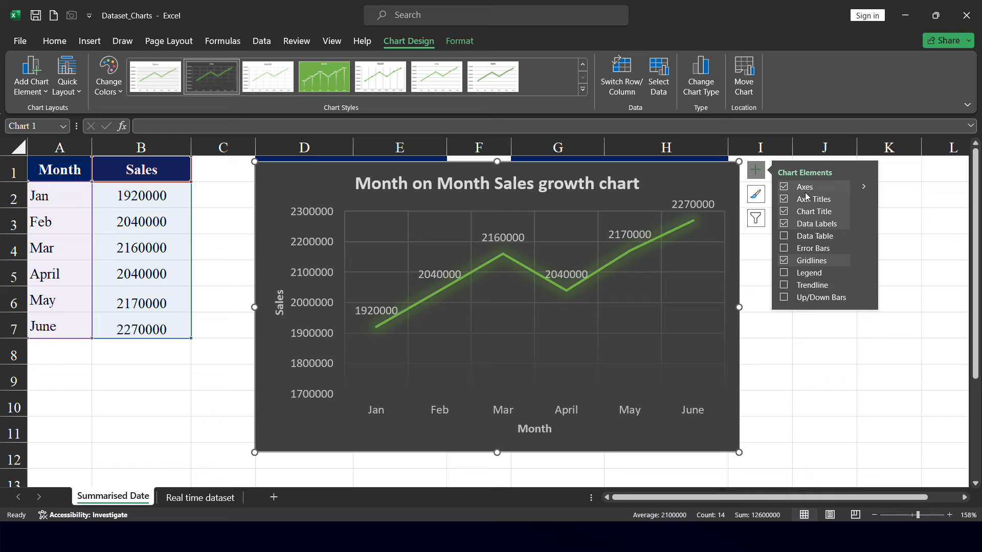
{"action": "left_click", "coordinate": [783, 287]}
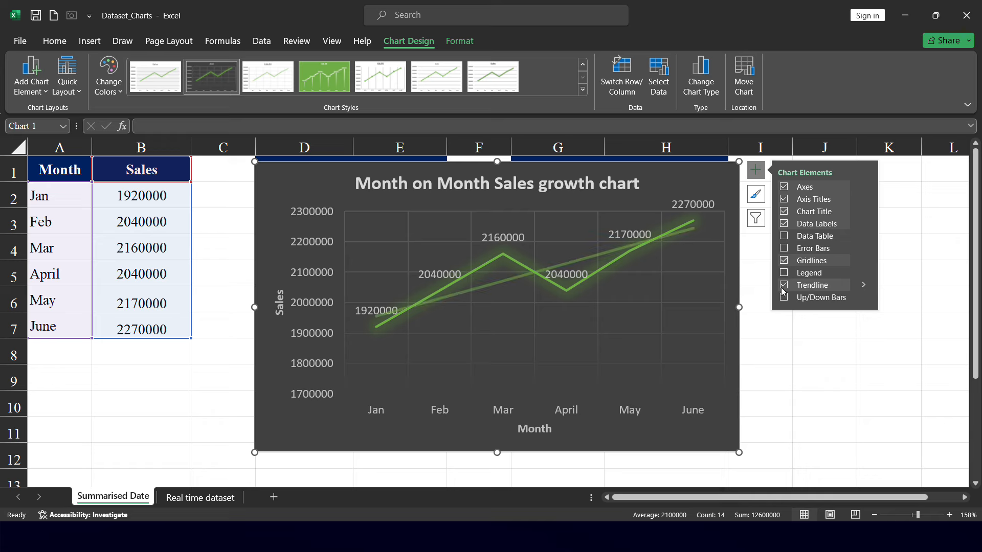
{"action": "left_click", "coordinate": [783, 286]}
Show the chart legend, place it at the bottom, and hide the legend again
{"action": "left_click", "coordinate": [785, 274]}
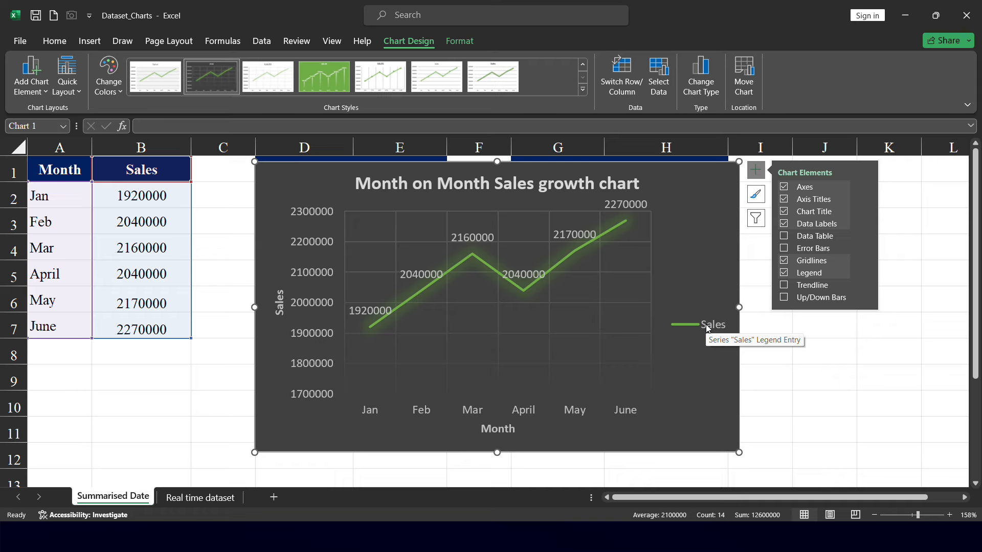
{"action": "left_click", "coordinate": [784, 273]}
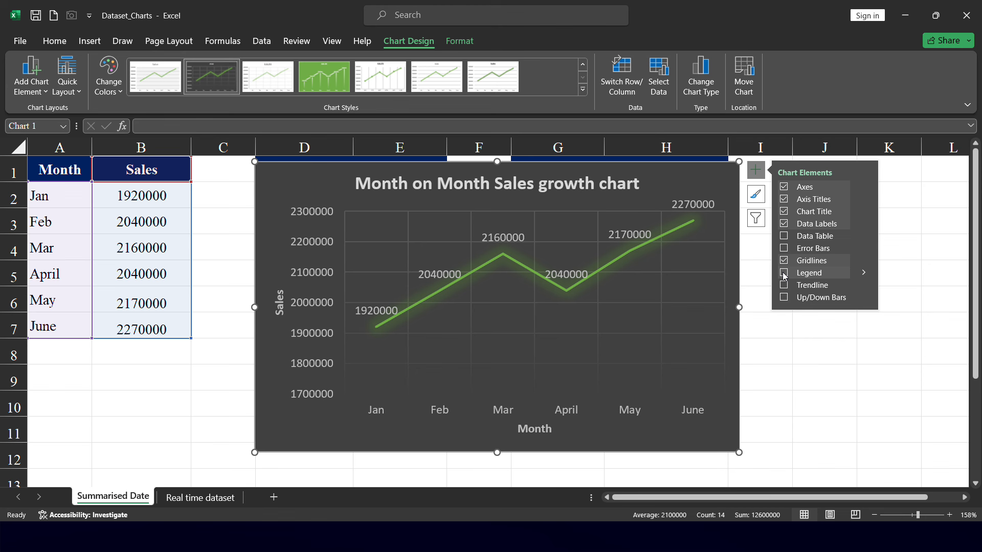
{"action": "left_click", "coordinate": [784, 272]}
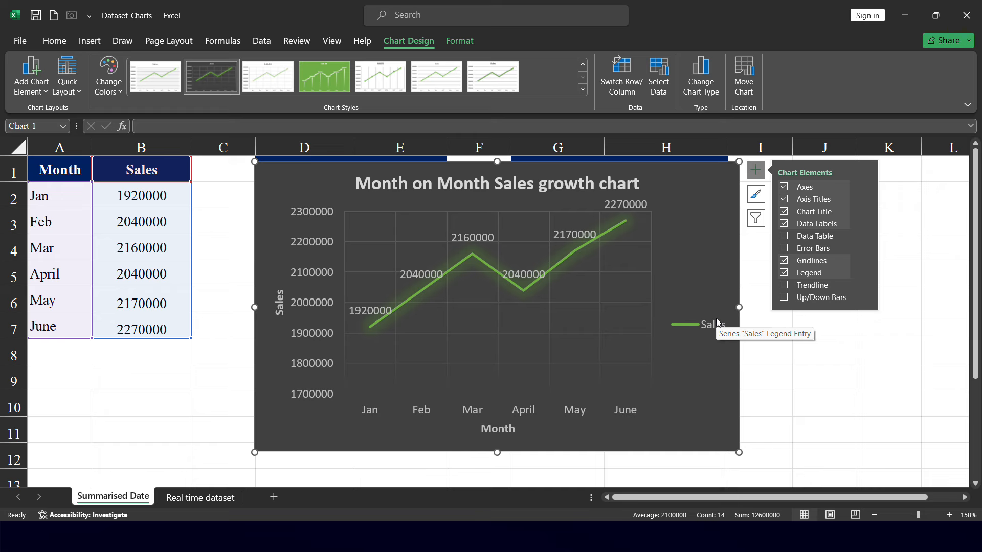
{"action": "left_click", "coordinate": [865, 276]}
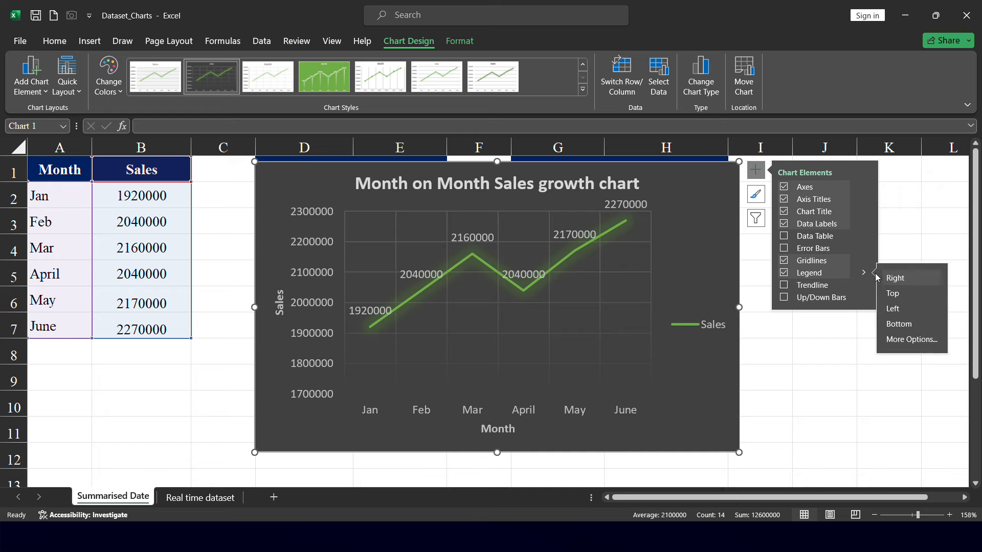
{"action": "left_click", "coordinate": [915, 324]}
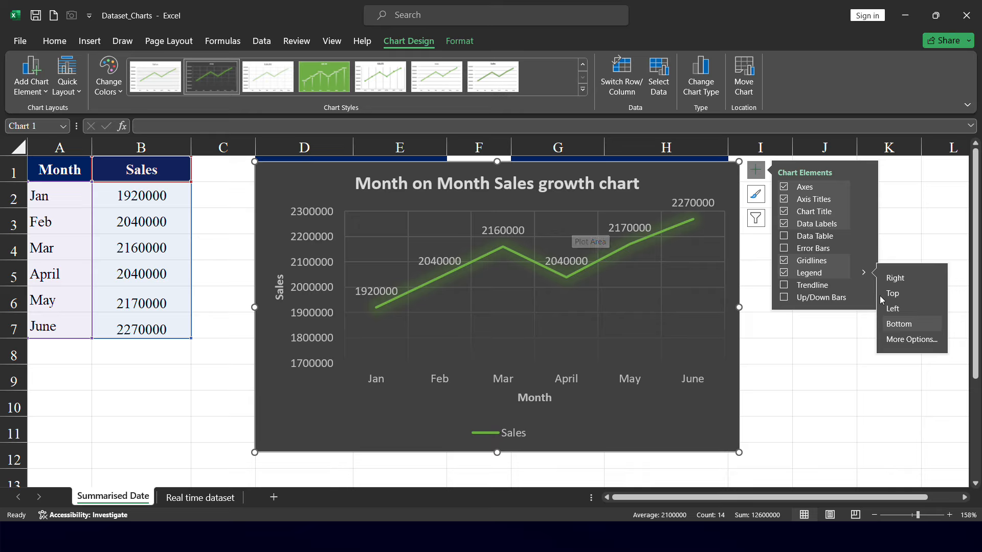
{"action": "left_click", "coordinate": [784, 274]}
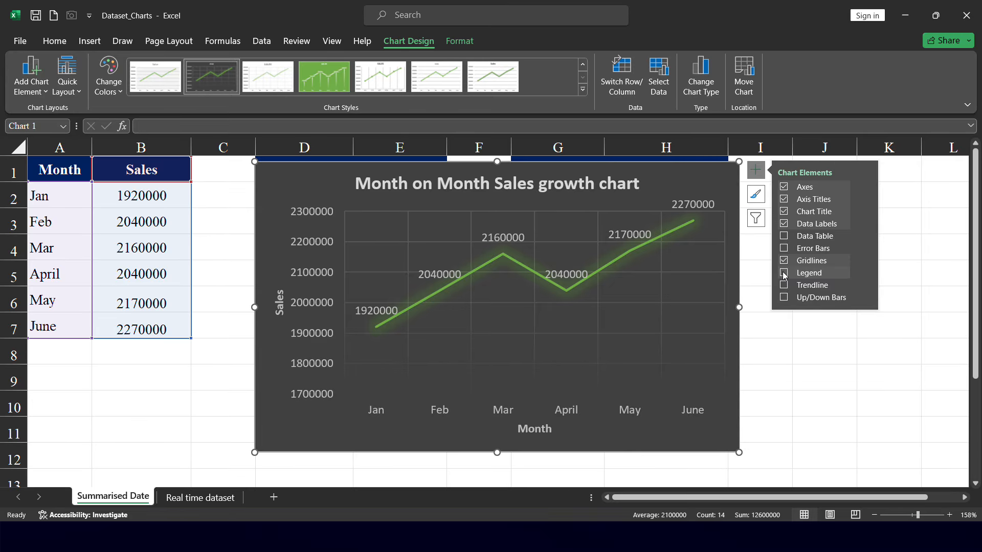
On the Real time dataset sheet, select the Product Category and Units Sold columns together
{"action": "left_click", "coordinate": [200, 499]}
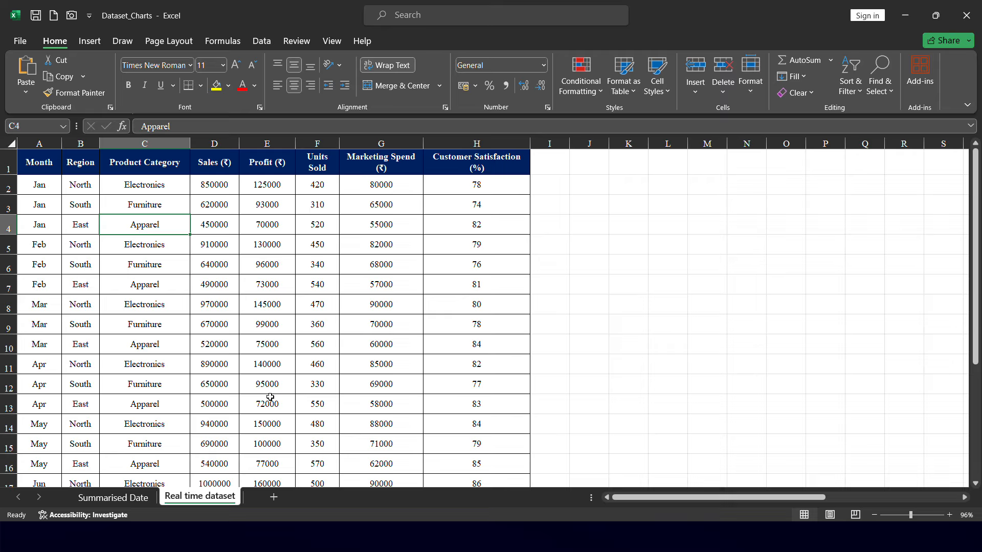
{"action": "left_click", "coordinate": [168, 141]}
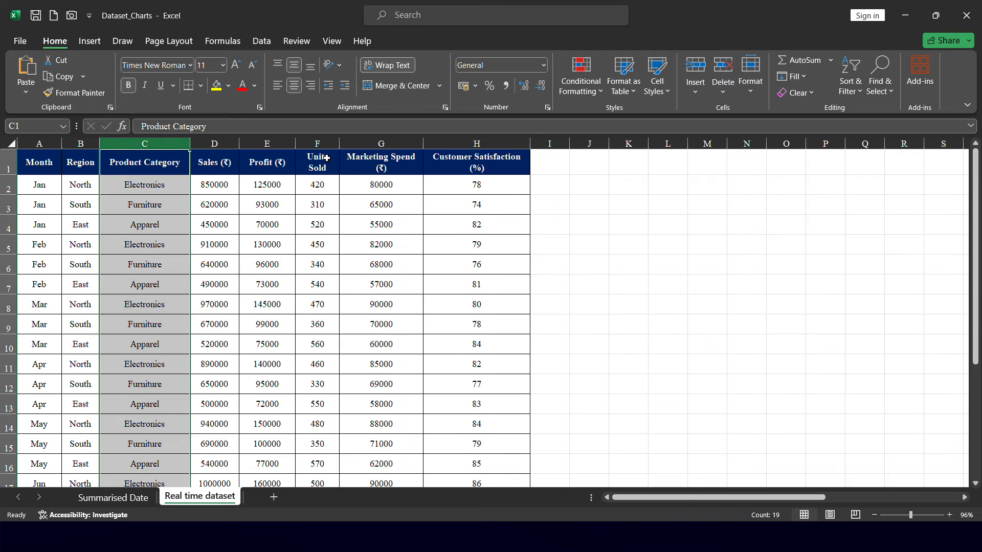
{"action": "left_click", "coordinate": [318, 142], "text": "ctrl"}
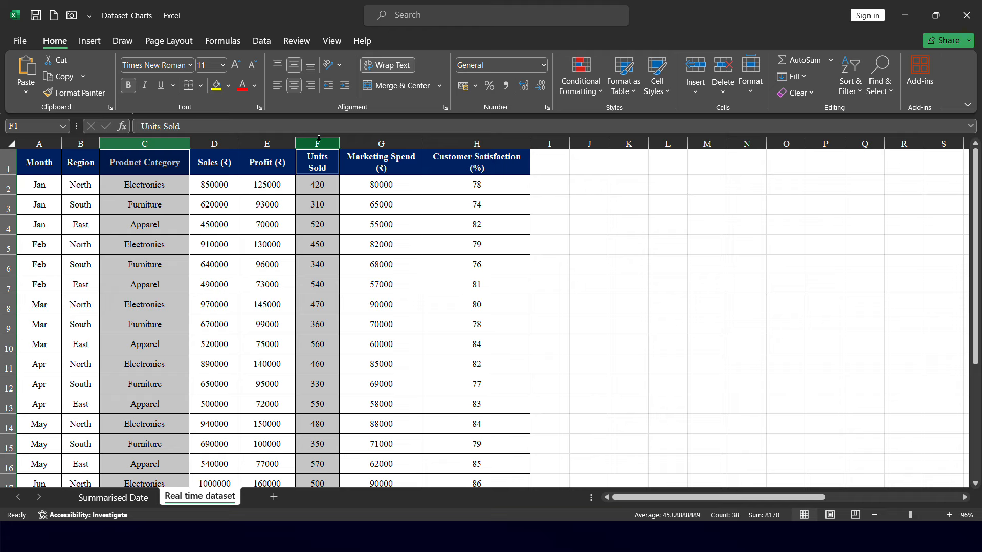
{"action": "left_click", "coordinate": [152, 142]}
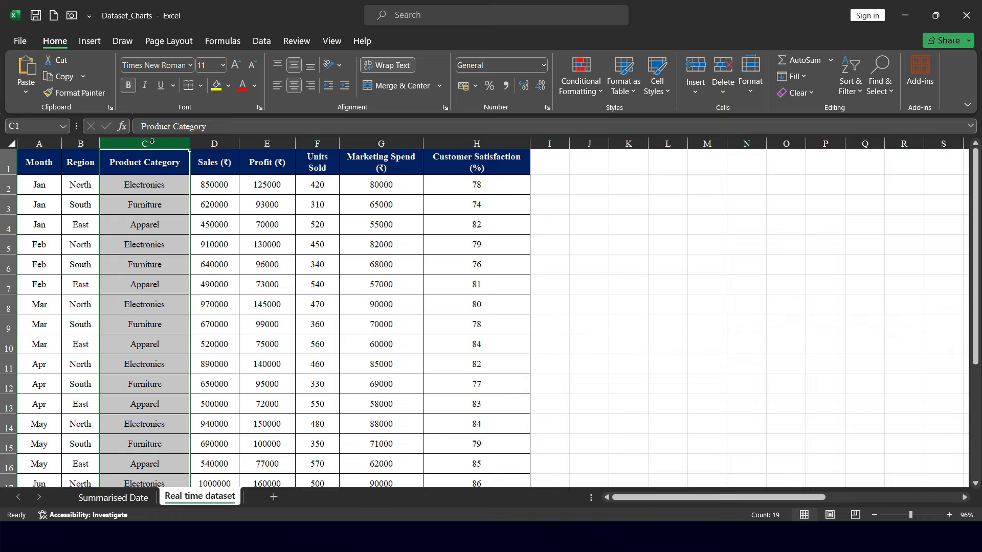
{"action": "left_click", "coordinate": [314, 142]}
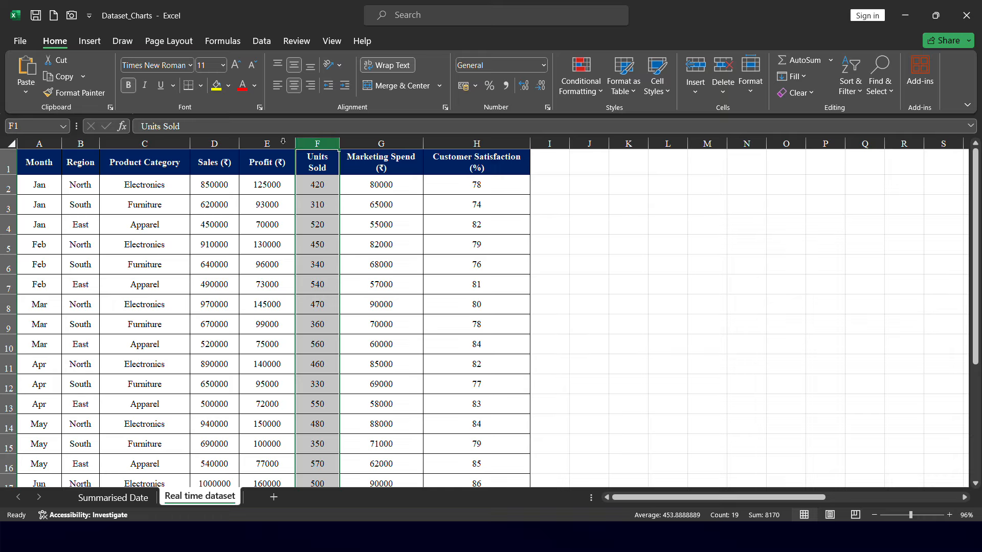
{"action": "left_click", "coordinate": [144, 147], "text": "ctrl"}
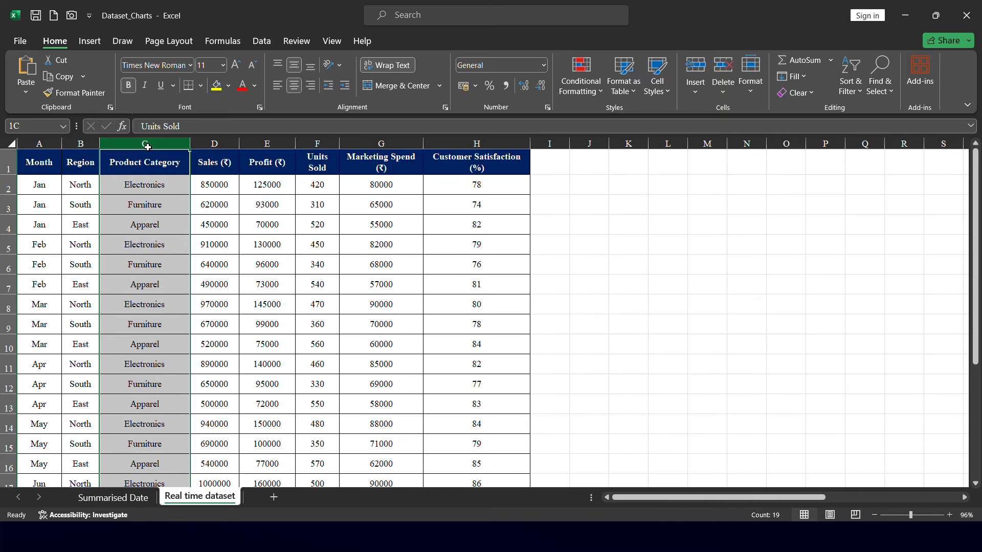
{"action": "left_click", "coordinate": [309, 142]}
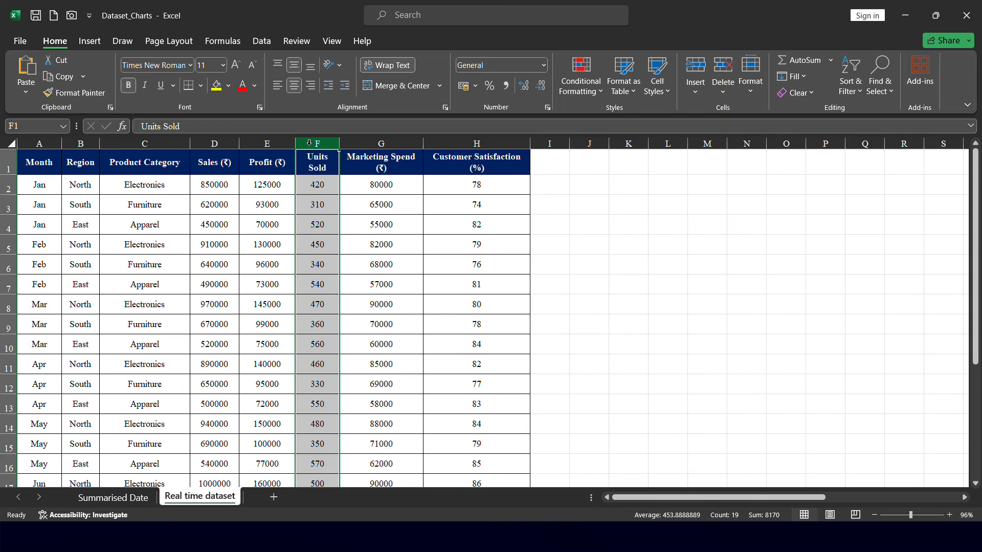
{"action": "left_click", "coordinate": [145, 144]}
{"action": "left_click", "coordinate": [328, 144]}
{"action": "left_click", "coordinate": [163, 144]}
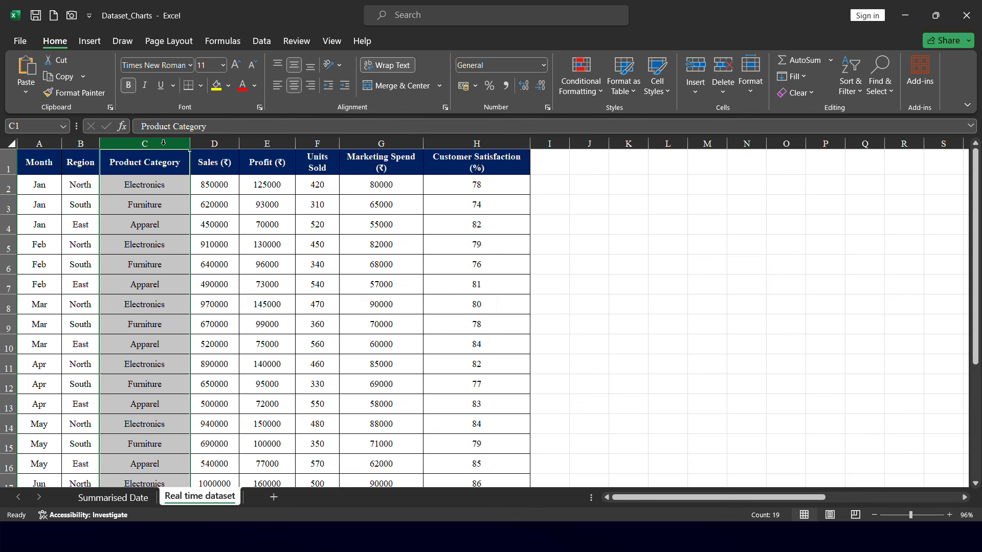
{"action": "left_click", "coordinate": [321, 143], "text": "ctrl"}
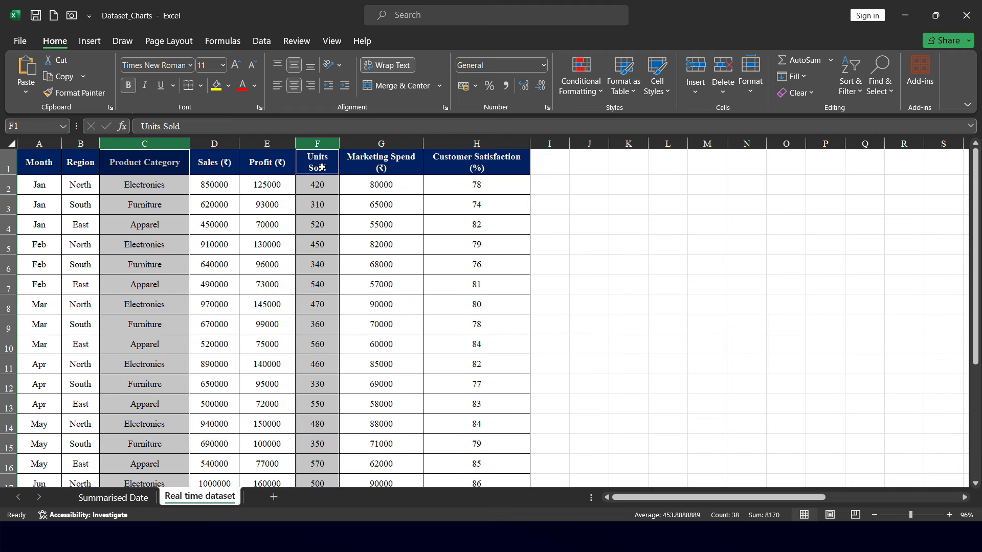
Insert the recommended Sum of Units Sold by Product Category column chart and nudge it slightly upward
{"action": "left_click", "coordinate": [89, 41]}
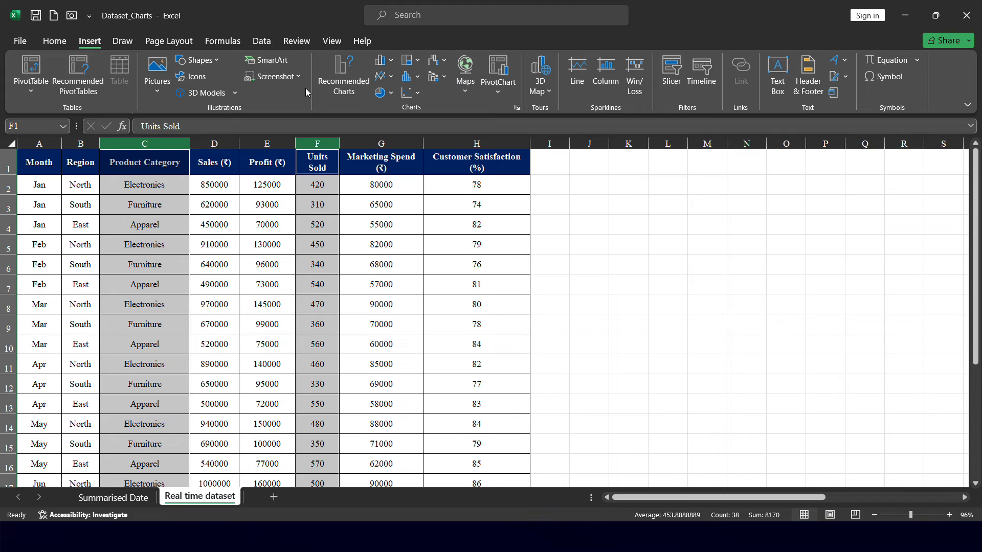
{"action": "left_click", "coordinate": [343, 77]}
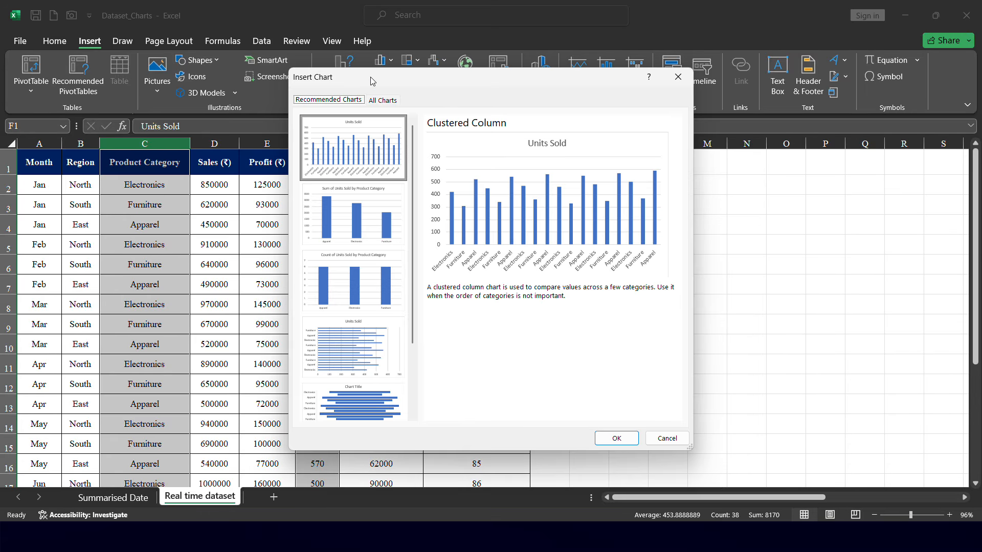
{"action": "left_click_drag", "start_coordinate": [370, 77], "coordinate": [600, 71]}
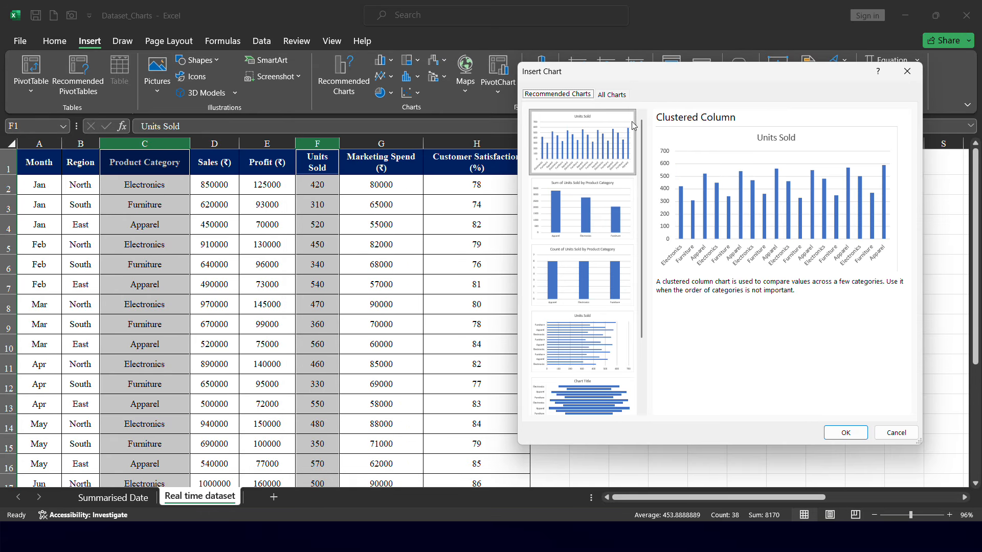
{"action": "left_click", "coordinate": [597, 216]}
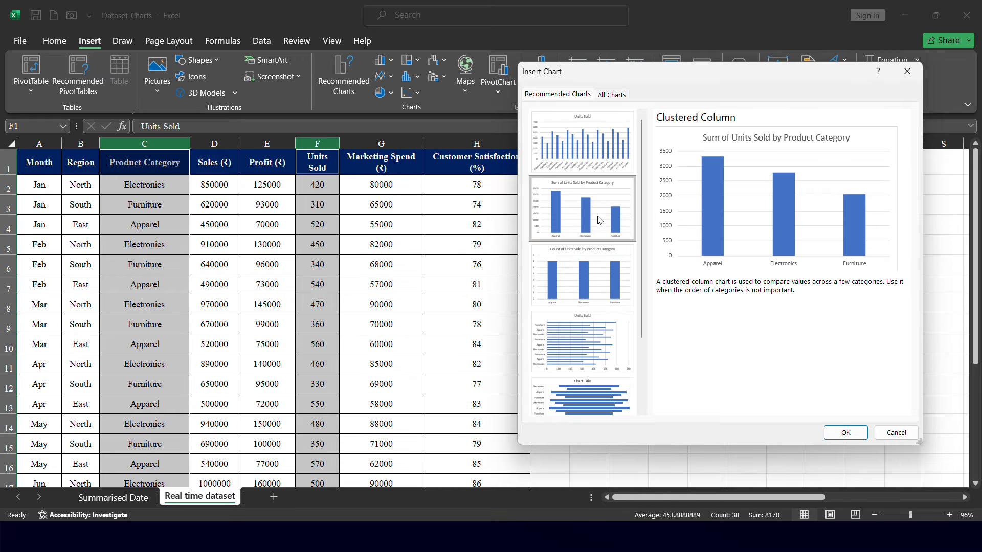
{"action": "left_click", "coordinate": [850, 435]}
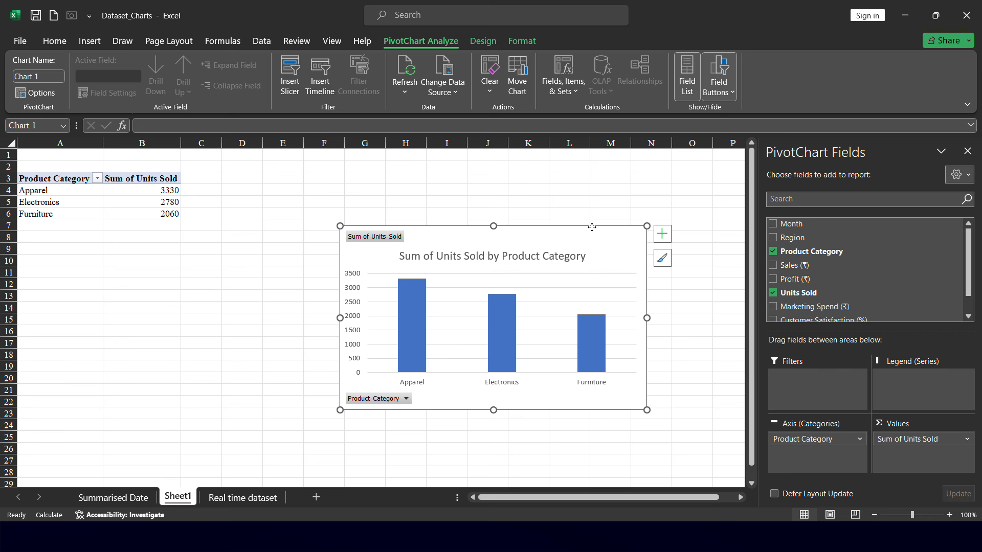
{"action": "left_click_drag", "start_coordinate": [591, 226], "coordinate": [592, 201]}
Examine the pivot table cells summarising units sold by product category
{"action": "left_click_drag", "start_coordinate": [30, 164], "coordinate": [173, 223]}
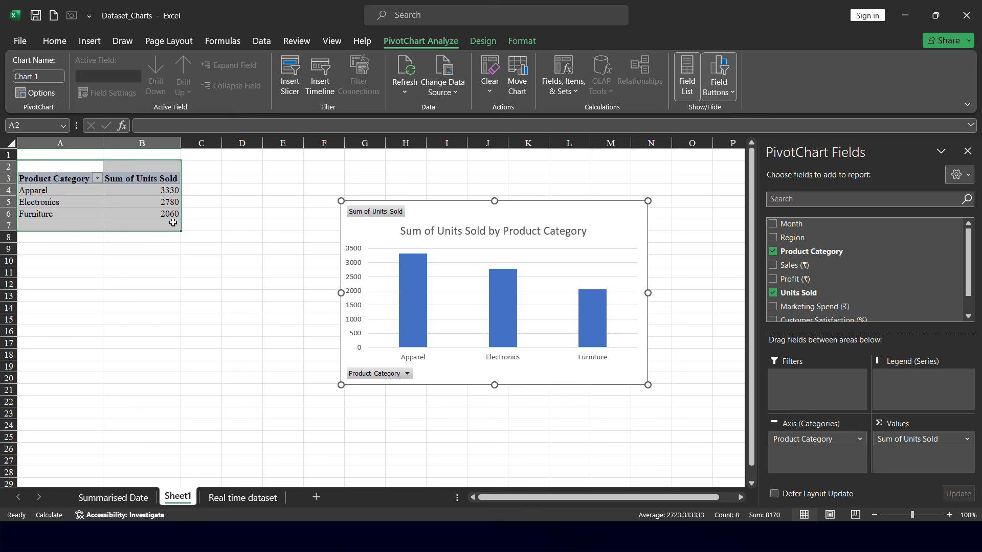
{"action": "left_click", "coordinate": [45, 179]}
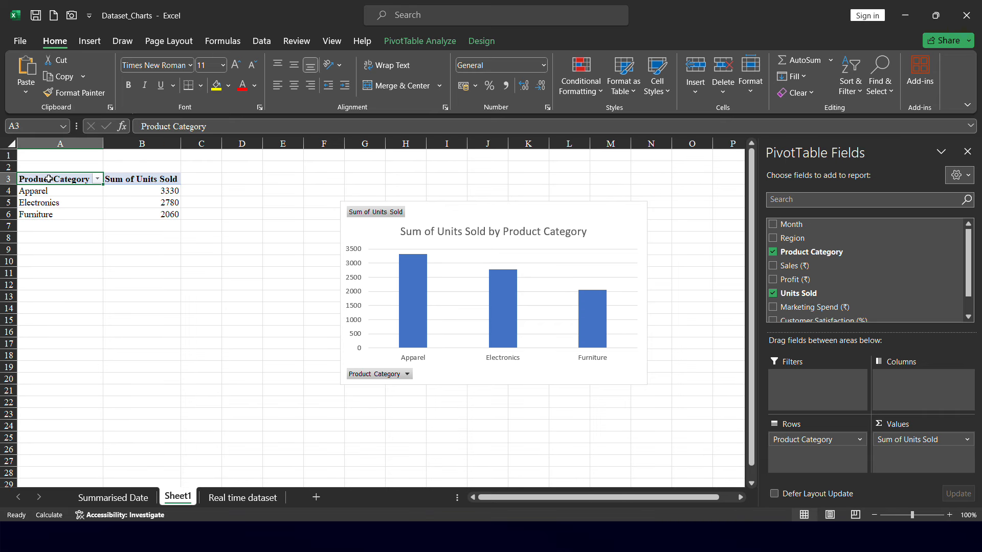
{"action": "left_click", "coordinate": [156, 179]}
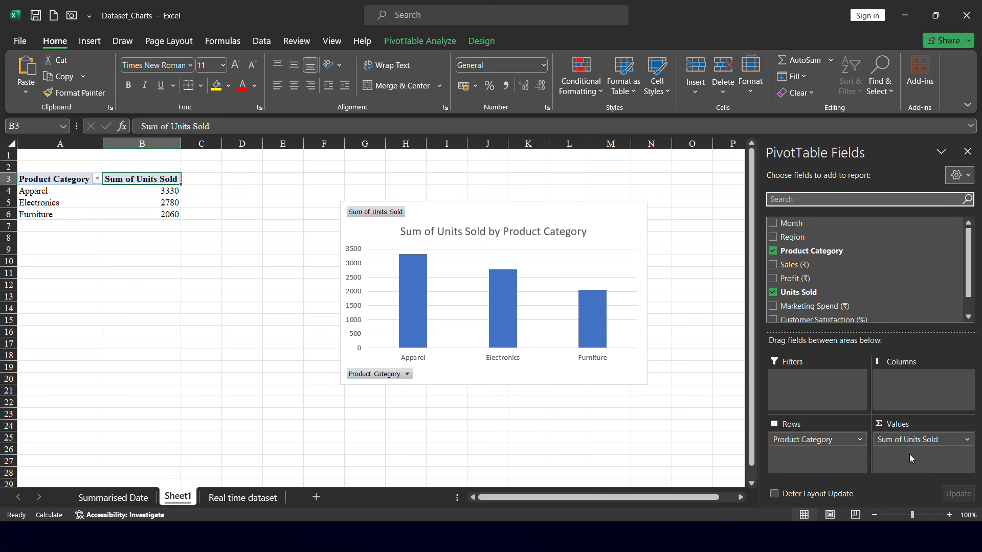
Switch to the Real time dataset sheet and select the Region and Sales (₹) columns together
{"action": "left_click", "coordinate": [241, 500]}
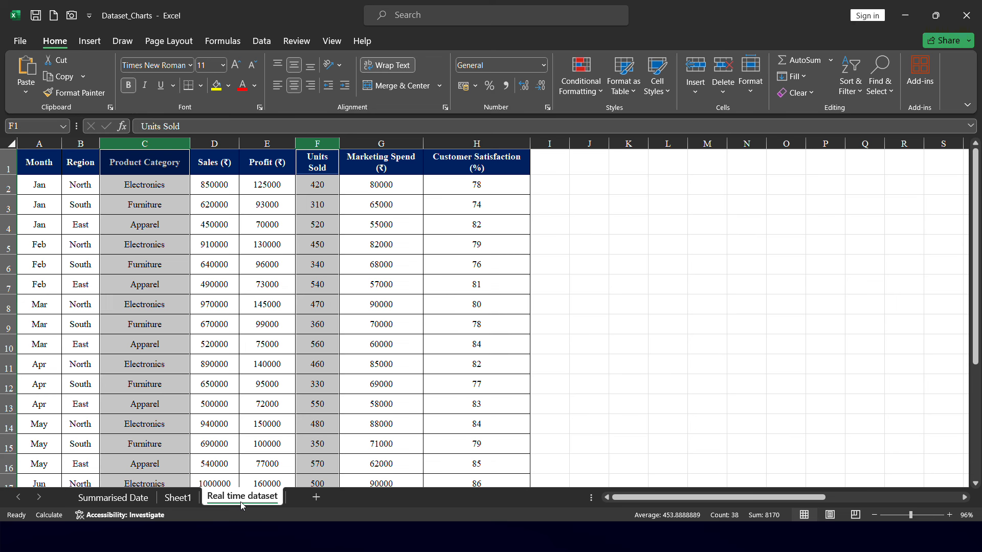
{"action": "left_click", "coordinate": [252, 276]}
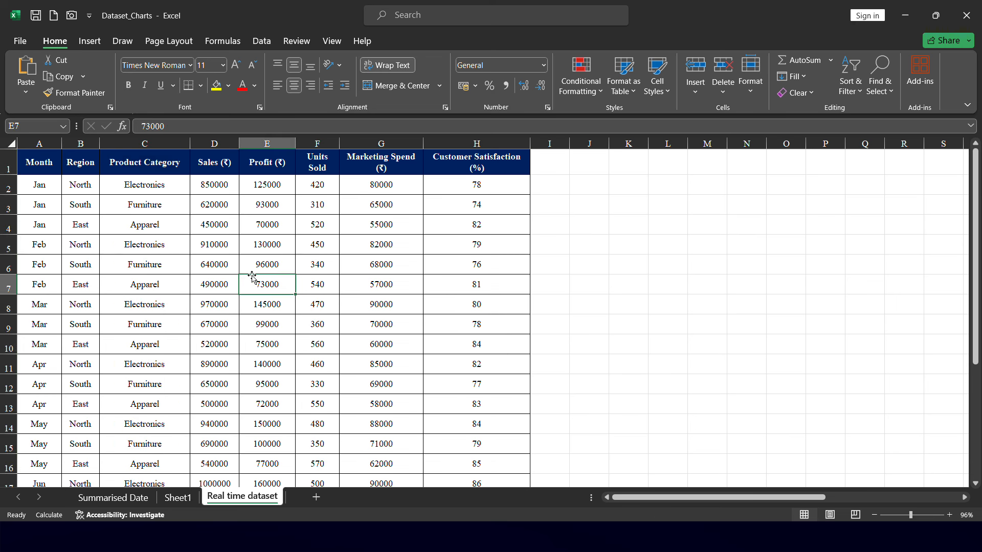
{"action": "left_click", "coordinate": [79, 144]}
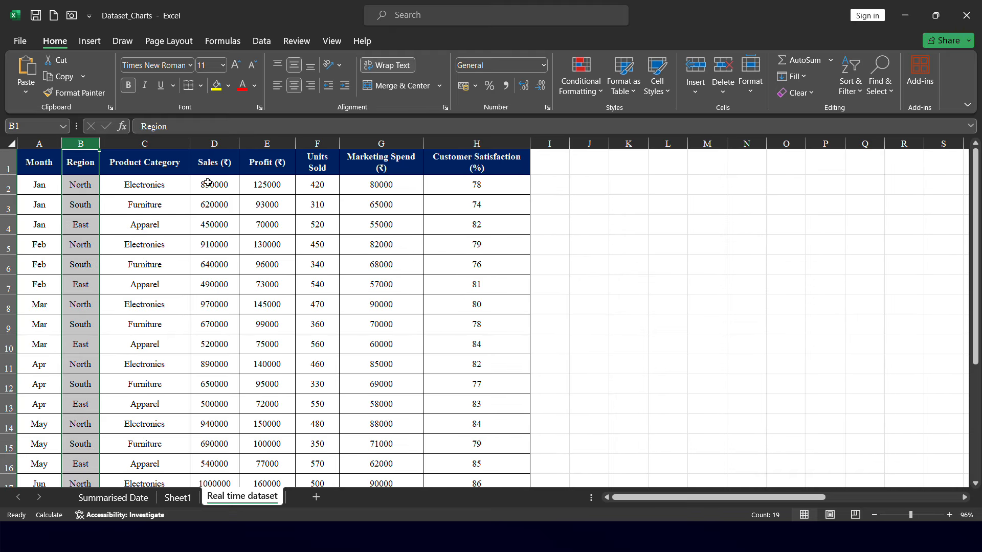
{"action": "left_click", "coordinate": [225, 145], "text": "ctrl"}
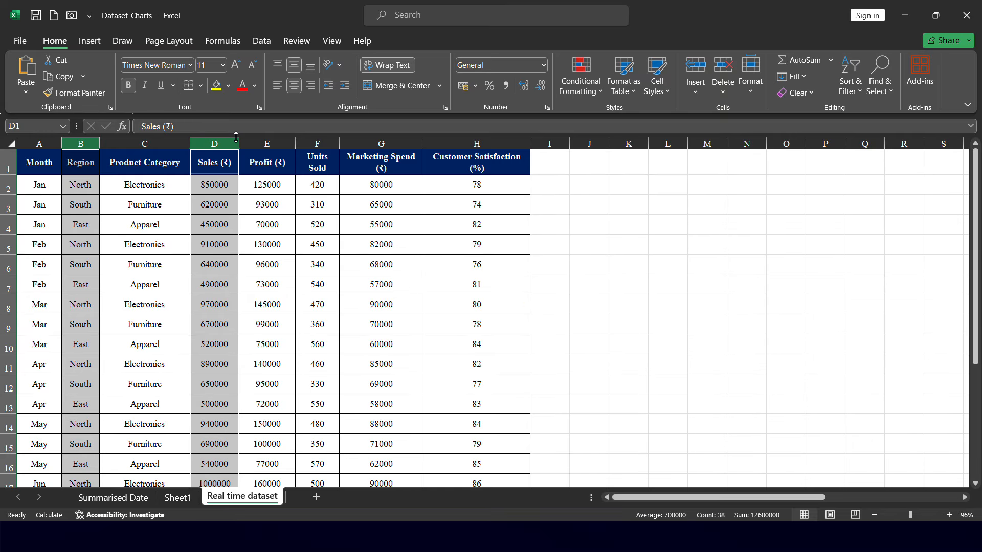
Insert a 2-D clustered column chart from the selection, move it beside the table and enlarge it
{"action": "left_click", "coordinate": [90, 41]}
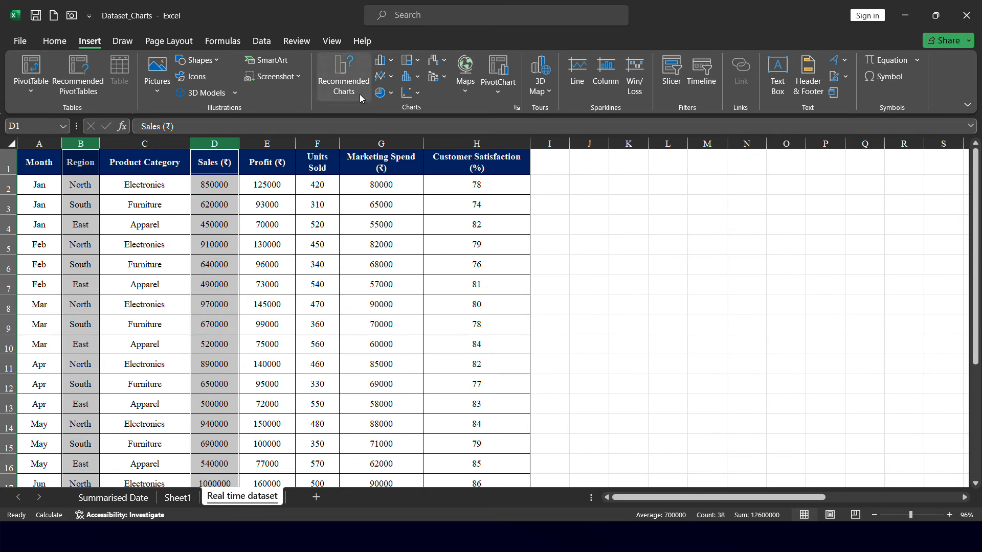
{"action": "left_click", "coordinate": [392, 62]}
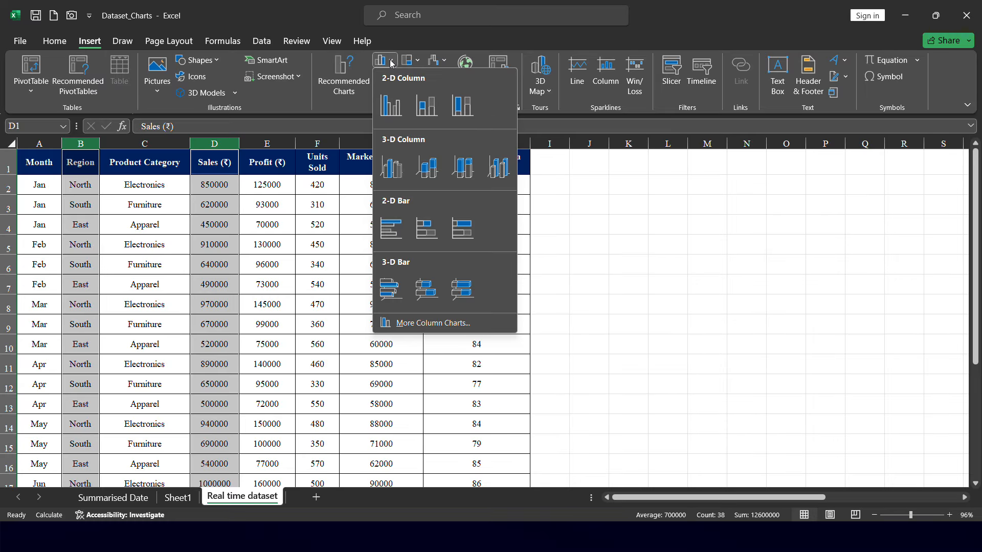
{"action": "left_click", "coordinate": [391, 106]}
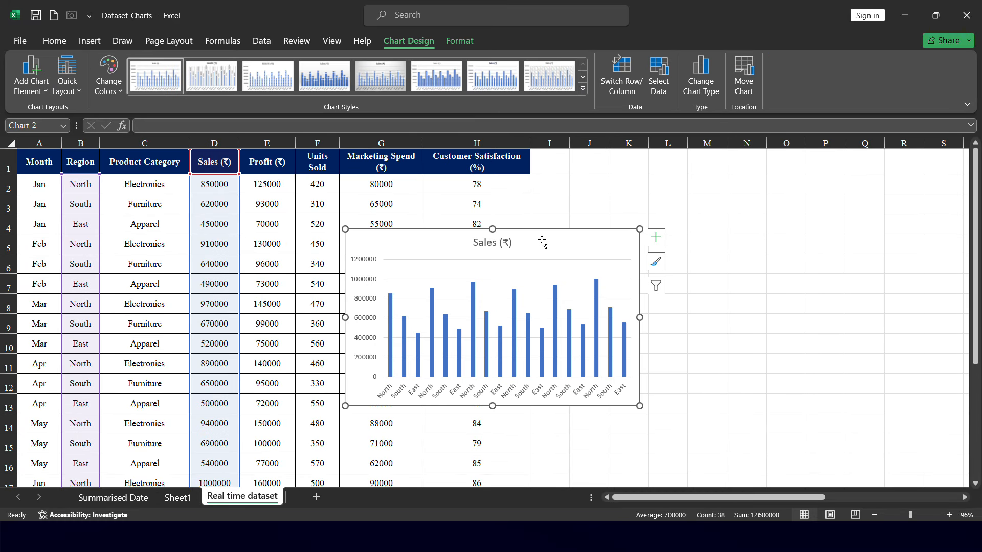
{"action": "left_click_drag", "start_coordinate": [542, 242], "coordinate": [687, 201]}
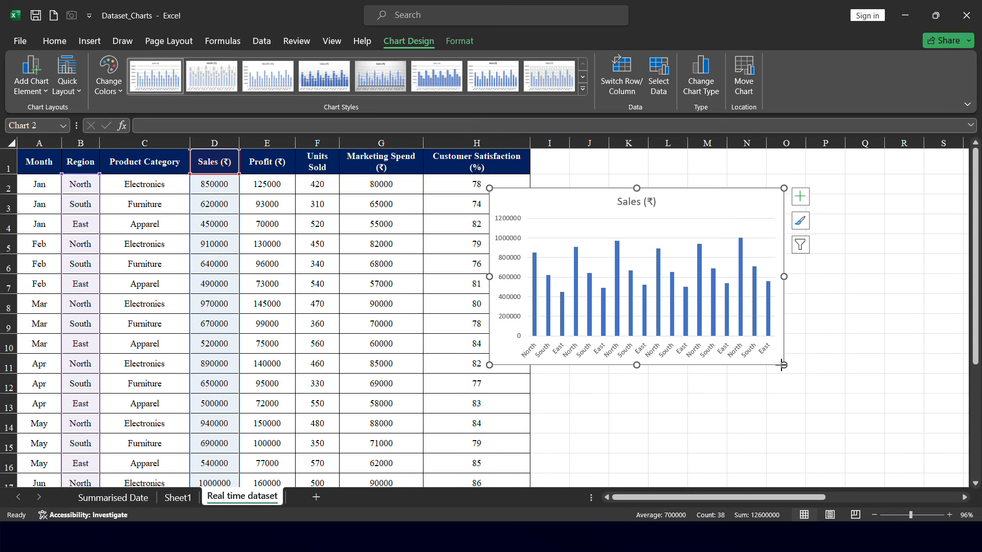
{"action": "left_click_drag", "start_coordinate": [782, 365], "coordinate": [893, 430]}
Widen the sales chart further to the left, then delete the chart
{"action": "left_click", "coordinate": [484, 430]}
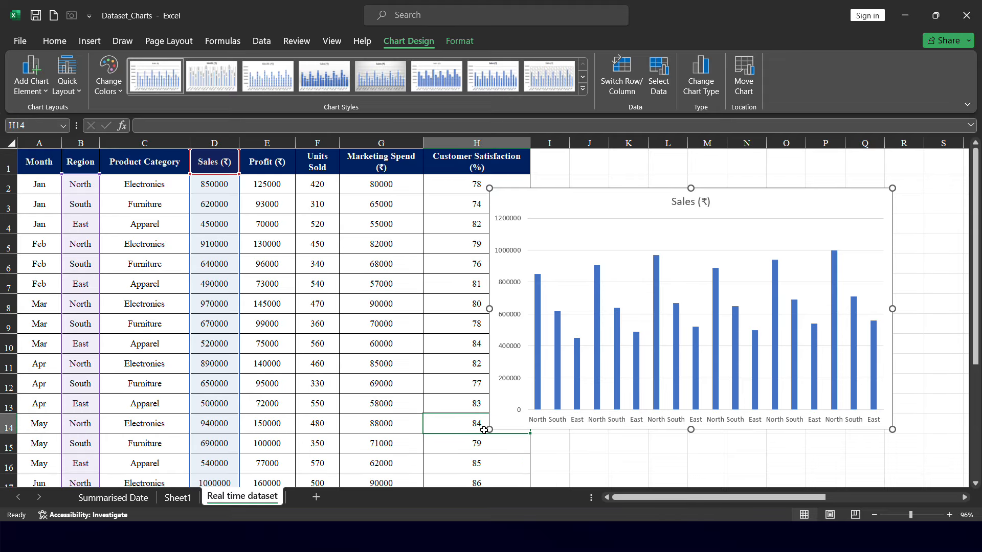
{"action": "left_click_drag", "start_coordinate": [484, 430], "coordinate": [476, 443]}
{"action": "left_click", "coordinate": [552, 294]}
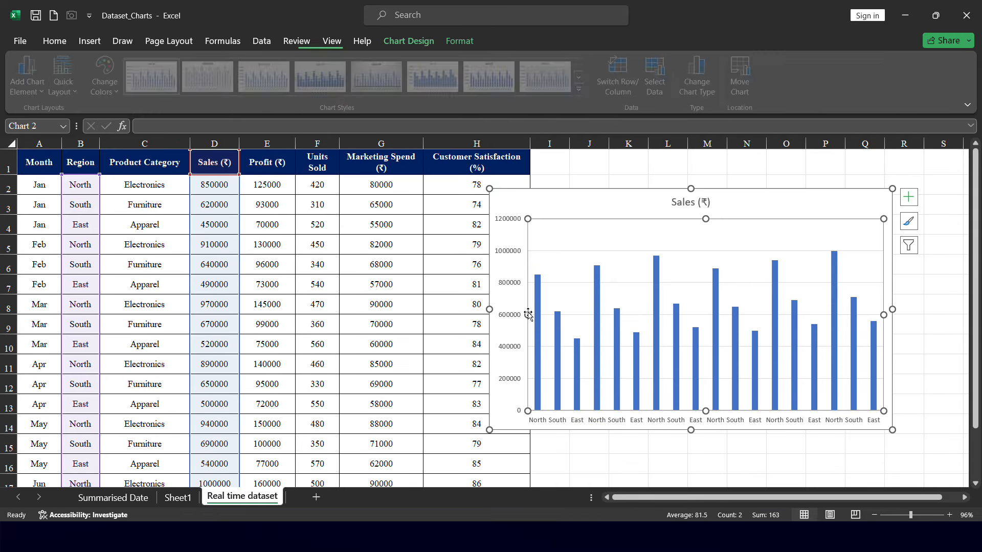
{"action": "left_click", "coordinate": [517, 186]}
{"action": "left_click", "coordinate": [528, 198]}
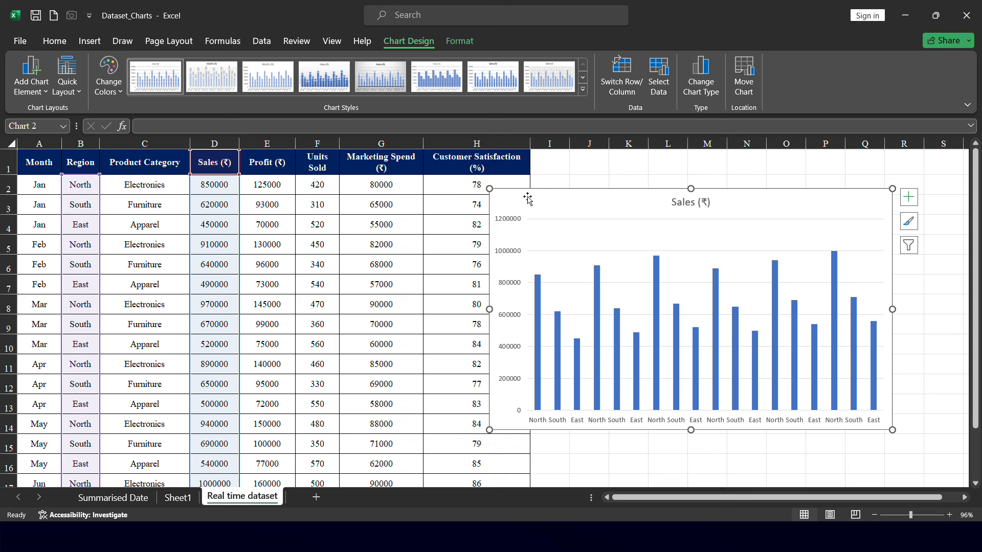
{"action": "left_click_drag", "start_coordinate": [490, 430], "coordinate": [266, 387]}
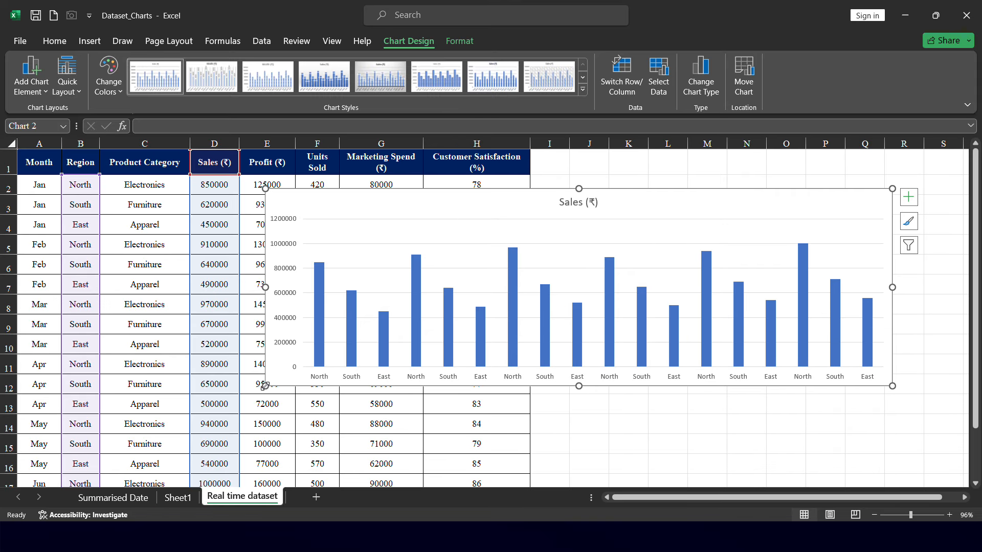
{"action": "left_click", "coordinate": [316, 381]}
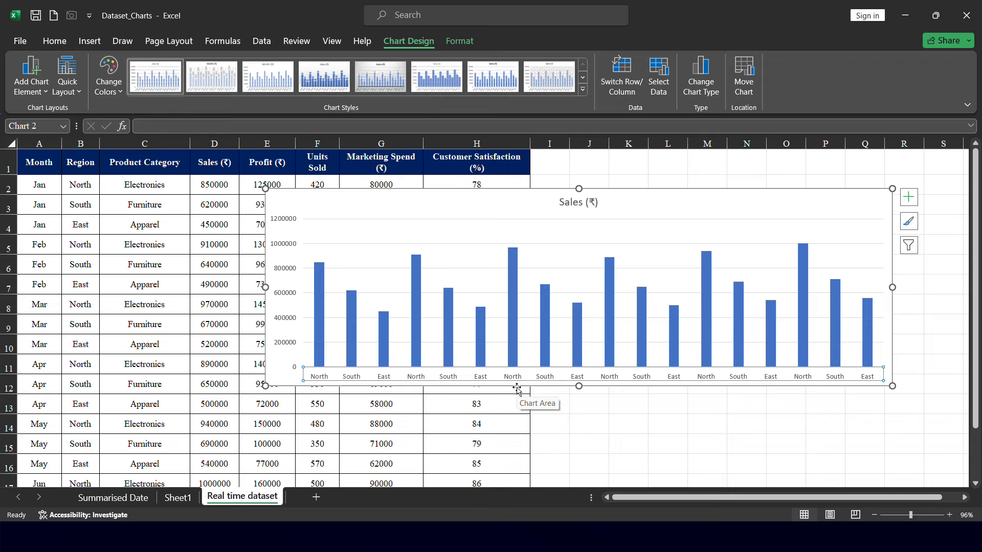
{"action": "left_click", "coordinate": [781, 202]}
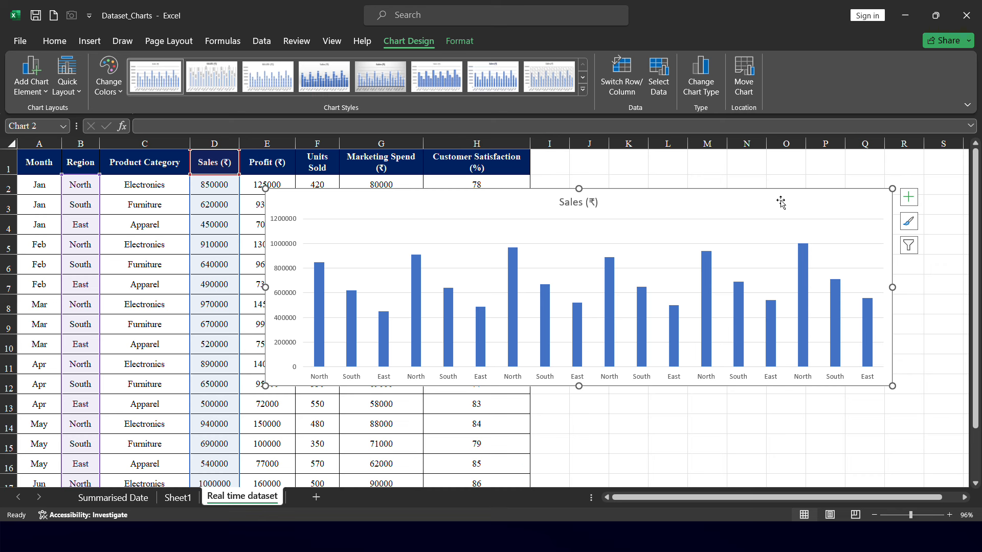
{"action": "key", "text": "Delete"}
Reselect the Region and Sales (₹) columns and insert the recommended Sum of Sales (₹) by Region column chart
{"action": "left_click", "coordinate": [78, 140]}
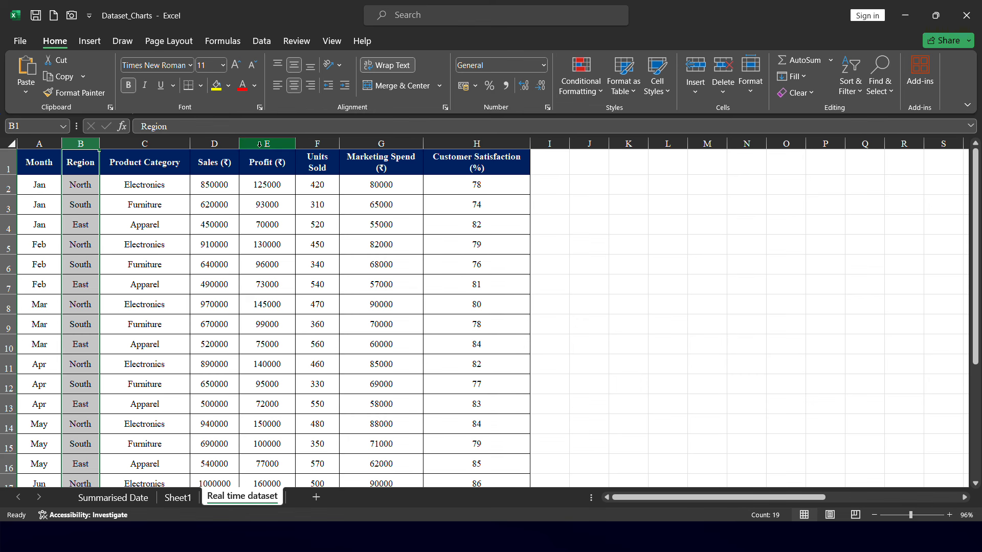
{"action": "left_click", "coordinate": [221, 138], "text": "ctrl"}
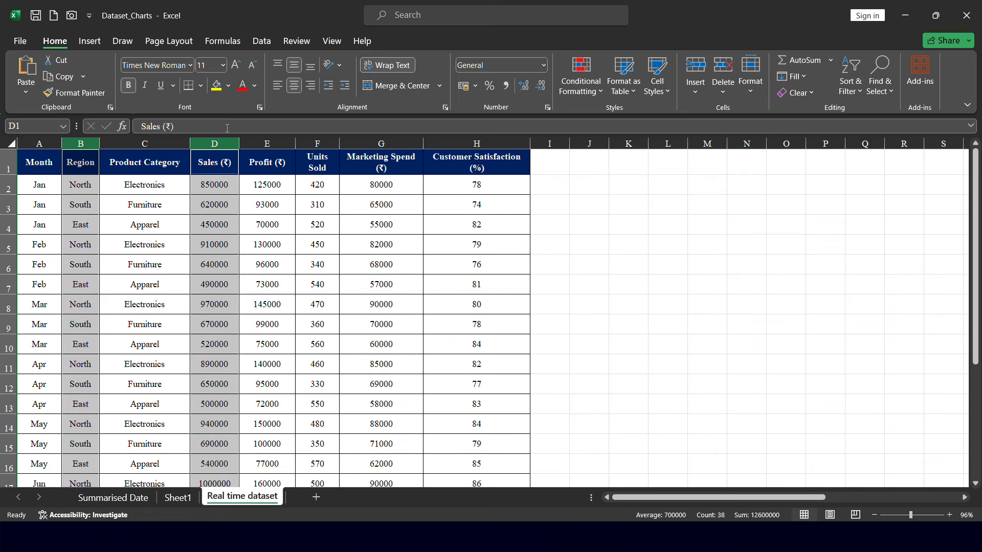
{"action": "left_click", "coordinate": [90, 41]}
{"action": "left_click", "coordinate": [395, 61]}
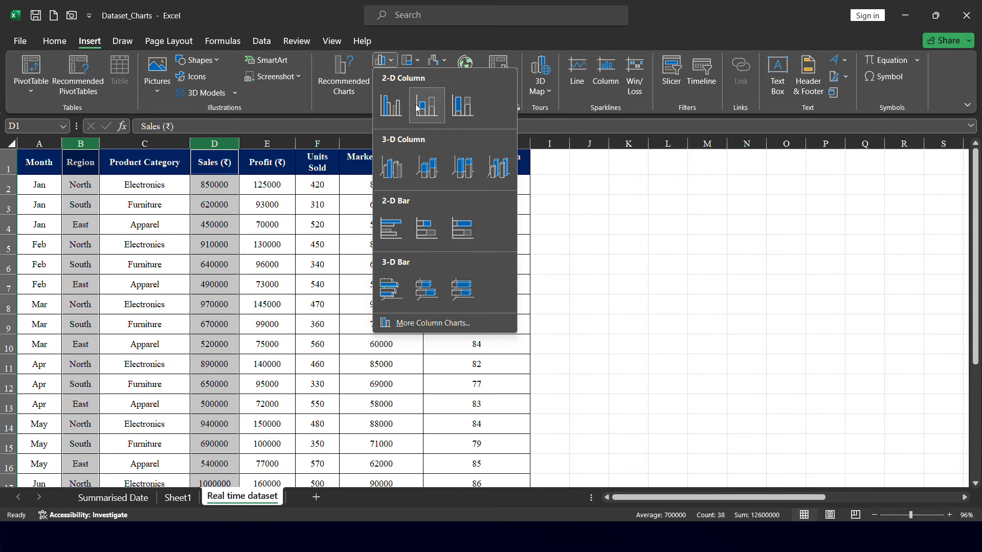
{"action": "left_click", "coordinate": [352, 83]}
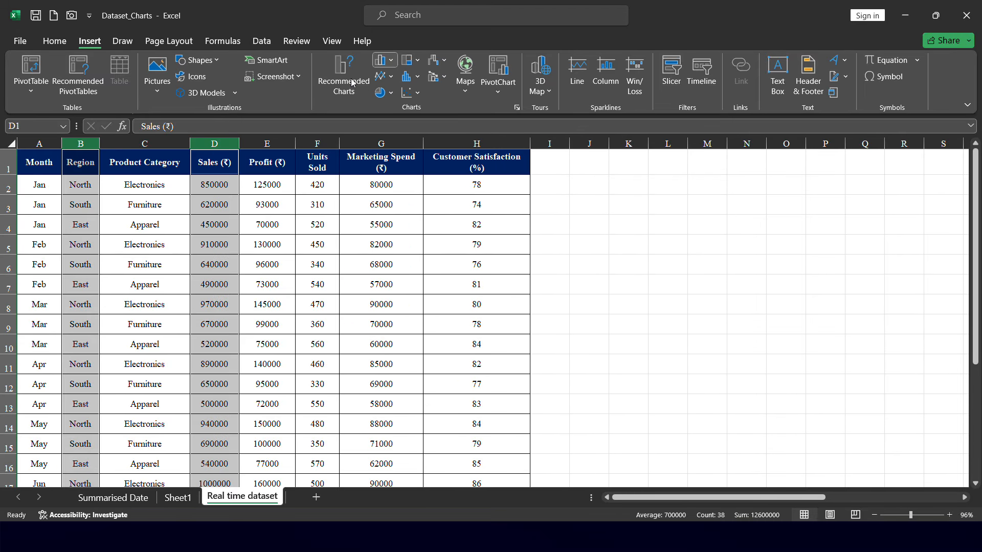
{"action": "left_click", "coordinate": [352, 83]}
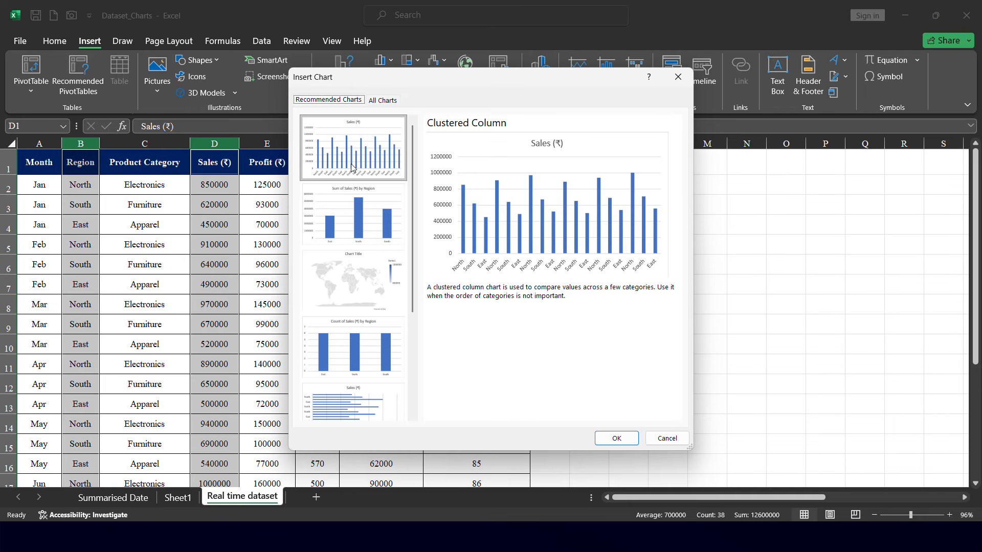
{"action": "left_click", "coordinate": [360, 210]}
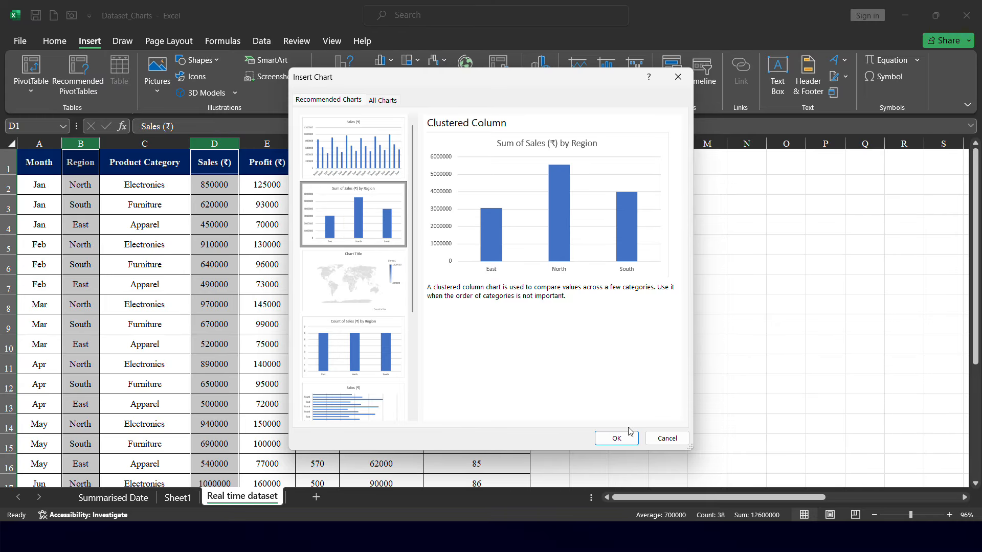
{"action": "left_click", "coordinate": [617, 439]}
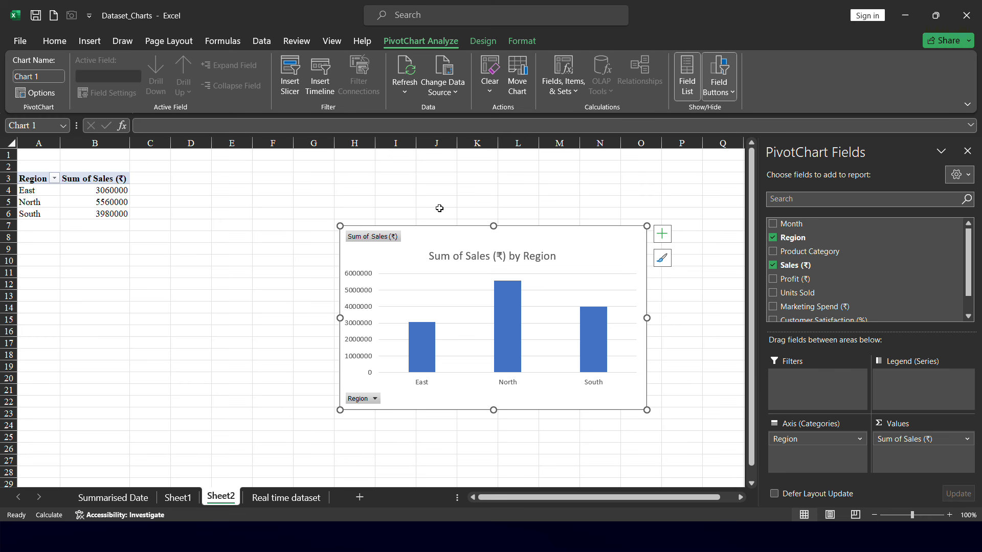
Review the chart type and recommended chart options for the region sales data, closing the dialogs without changes
{"action": "left_click", "coordinate": [89, 41]}
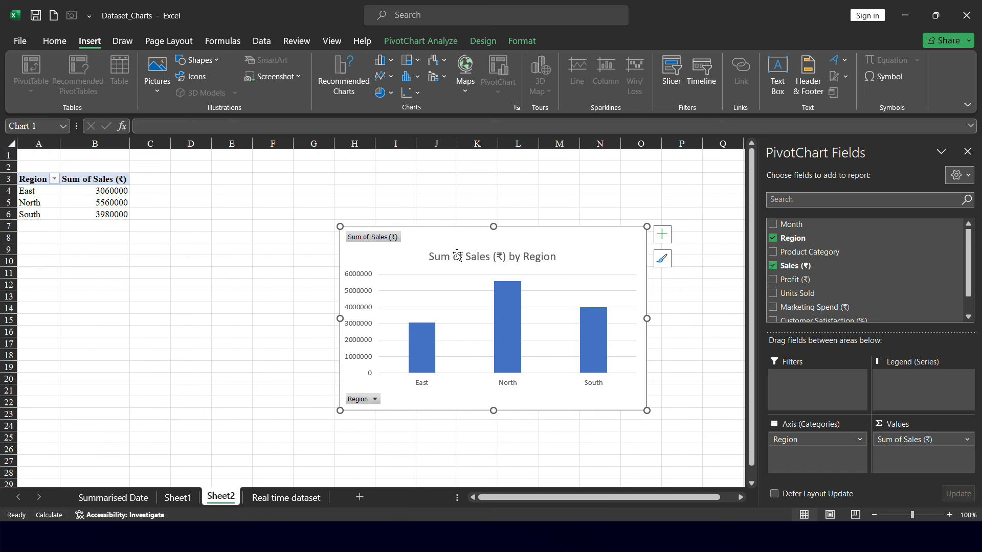
{"action": "left_click", "coordinate": [360, 93]}
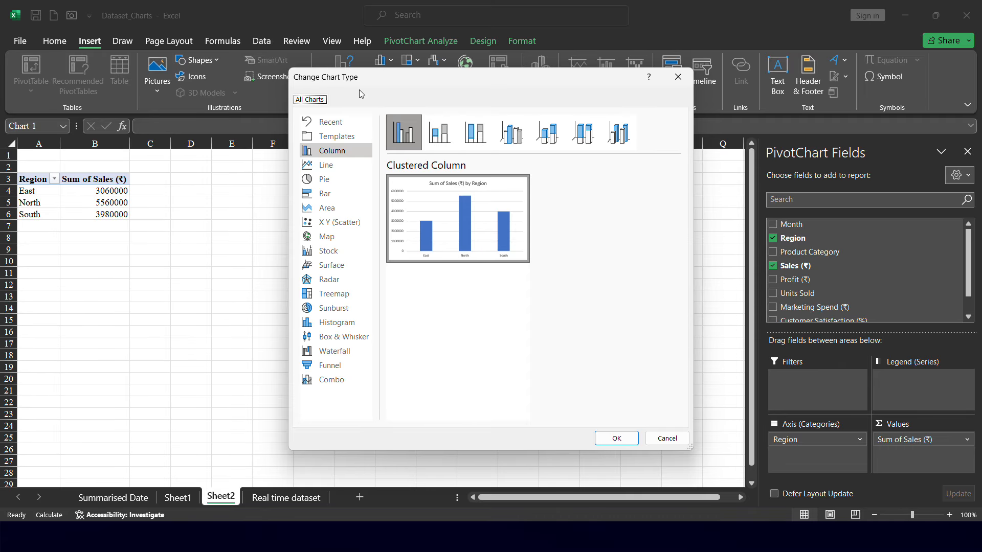
{"action": "left_click", "coordinate": [683, 74]}
{"action": "left_click", "coordinate": [173, 500]}
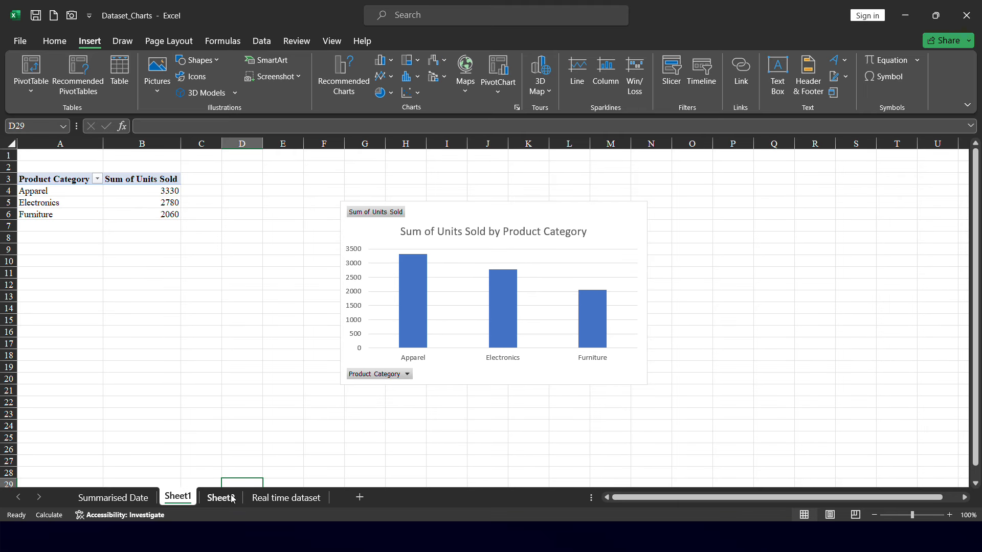
{"action": "left_click", "coordinate": [260, 501]}
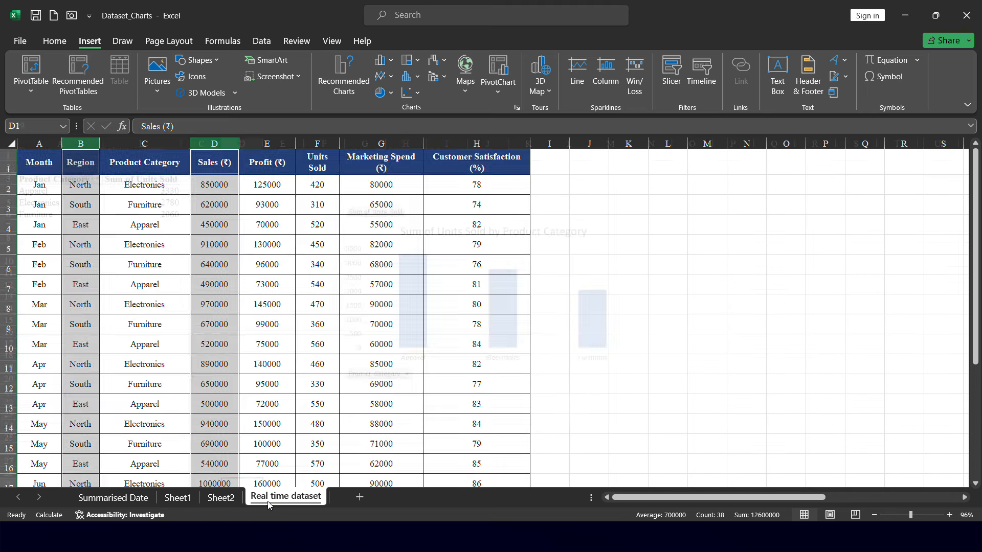
{"action": "left_click", "coordinate": [342, 82]}
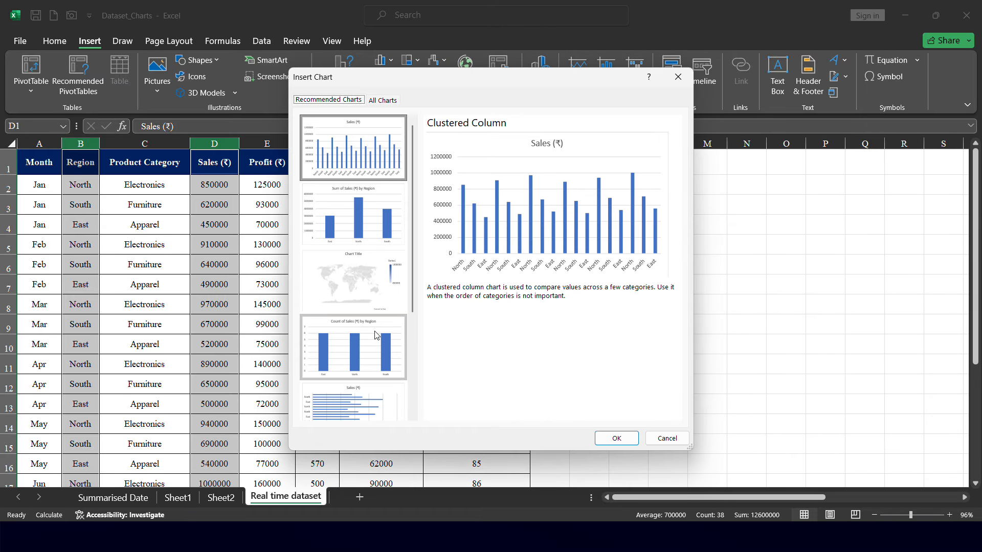
{"action": "left_click", "coordinate": [366, 156]}
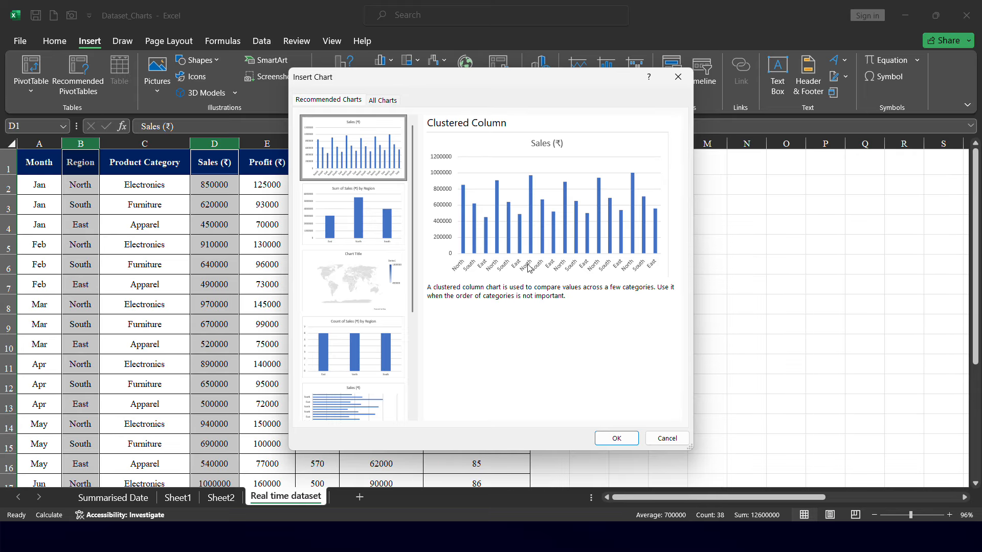
{"action": "left_click", "coordinate": [353, 230]}
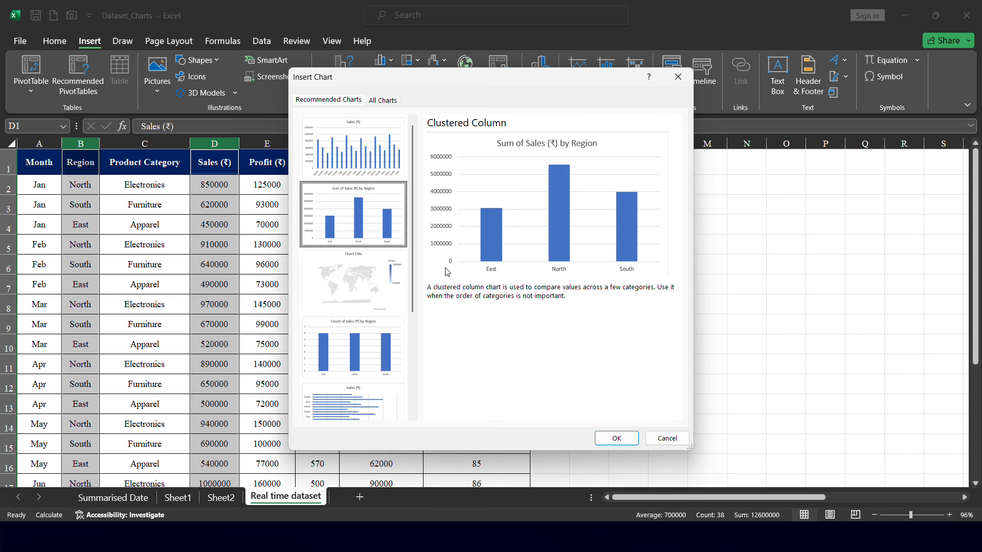
{"action": "left_click", "coordinate": [676, 443]}
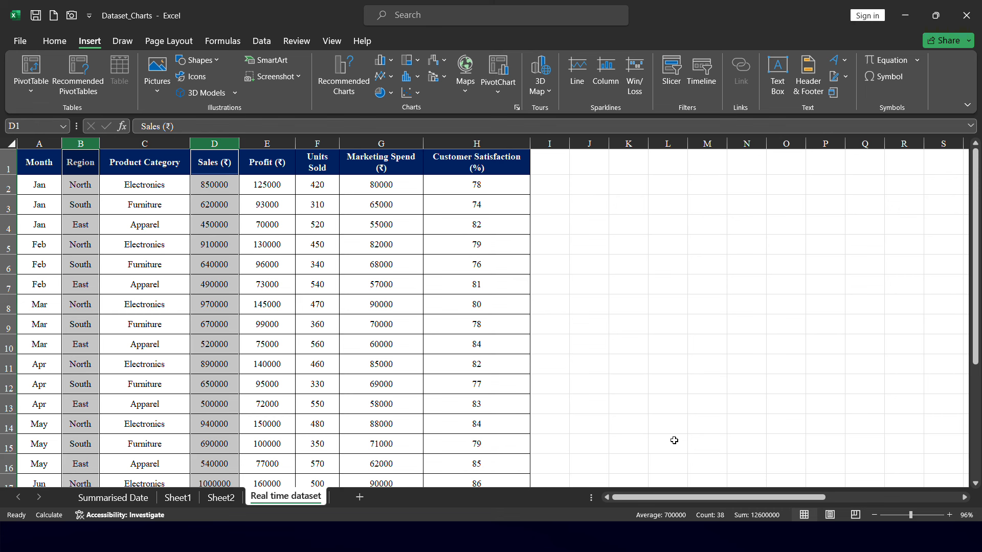
{"action": "left_click", "coordinate": [223, 500]}
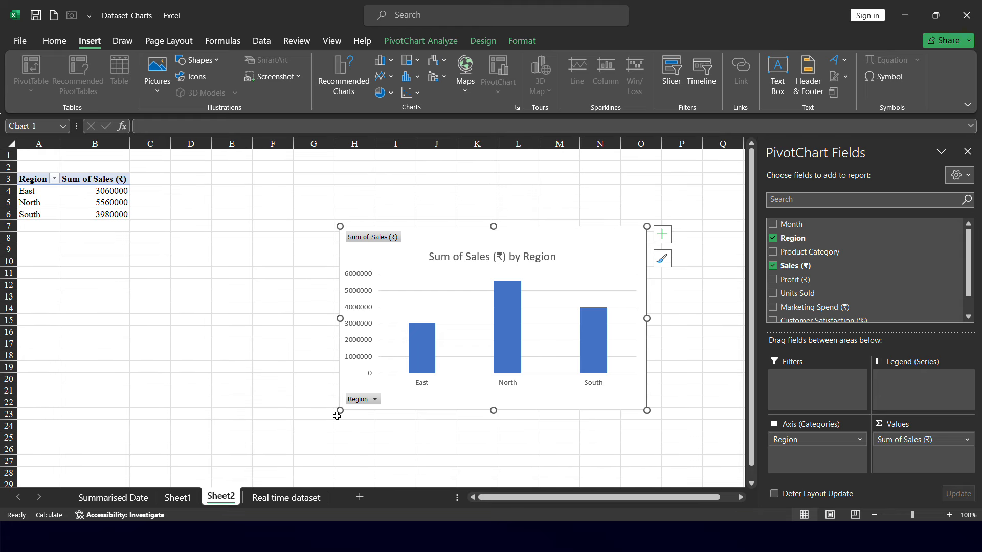
Enlarge the Sum of Sales (₹) by Region chart, move it up, and apply a dark outlined-column chart style
{"action": "left_click_drag", "start_coordinate": [336, 416], "coordinate": [259, 438]}
{"action": "left_click_drag", "start_coordinate": [573, 232], "coordinate": [564, 209]}
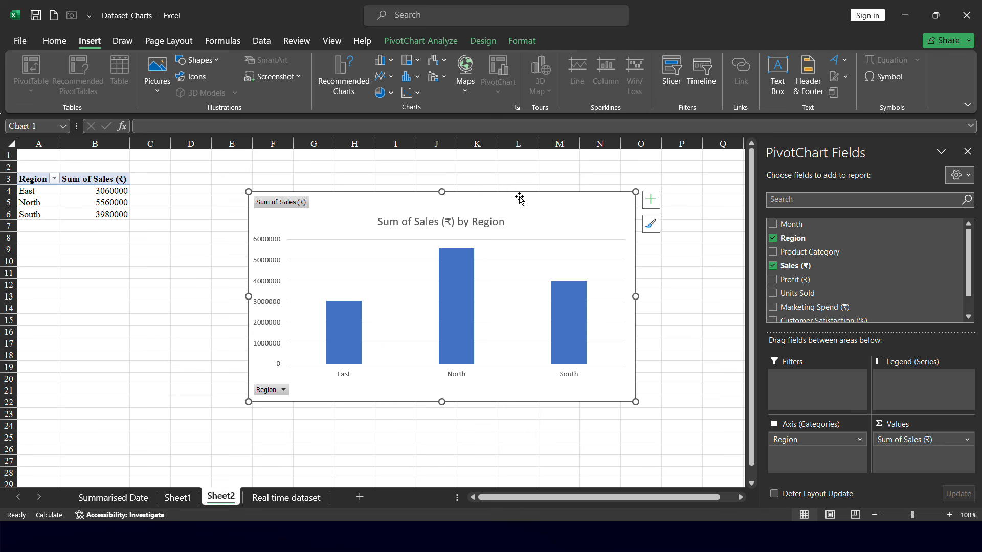
{"action": "left_click", "coordinate": [495, 45]}
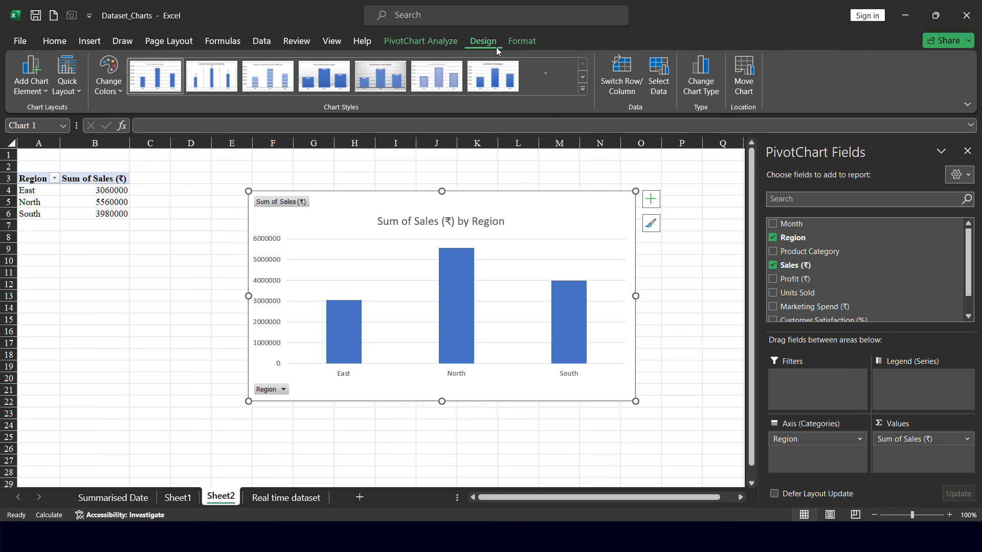
{"action": "left_click", "coordinate": [586, 93]}
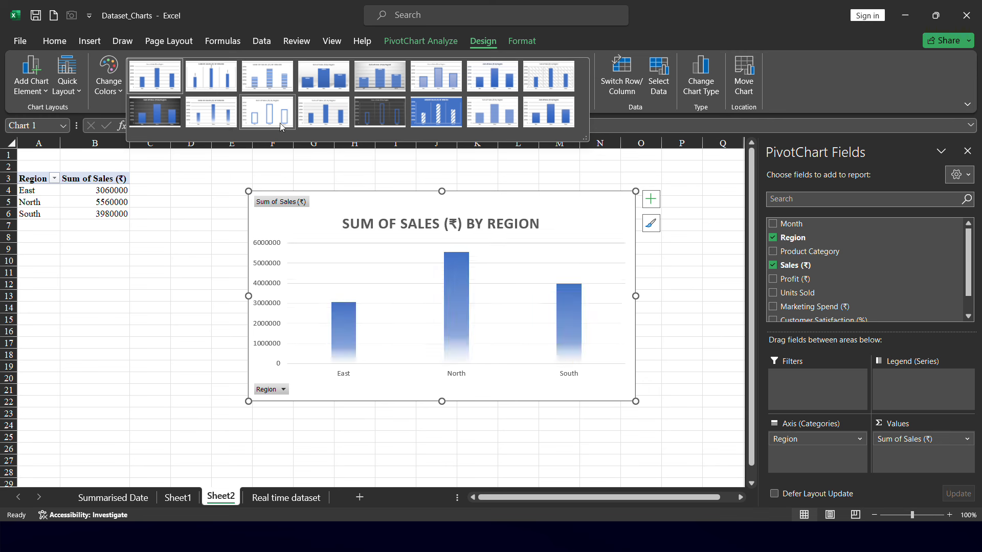
{"action": "left_click", "coordinate": [383, 123]}
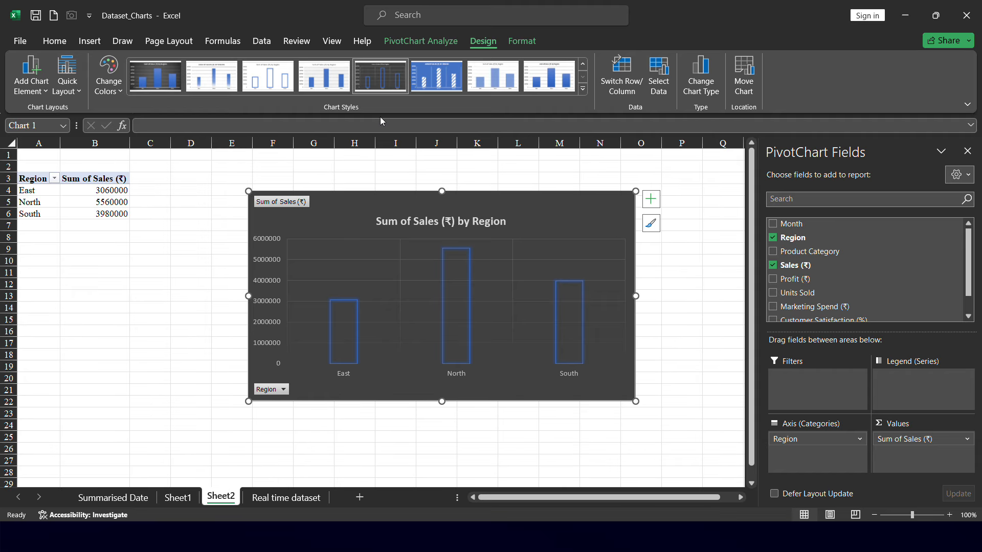
Open the chart elements list for the region sales chart
{"action": "left_click", "coordinate": [661, 201]}
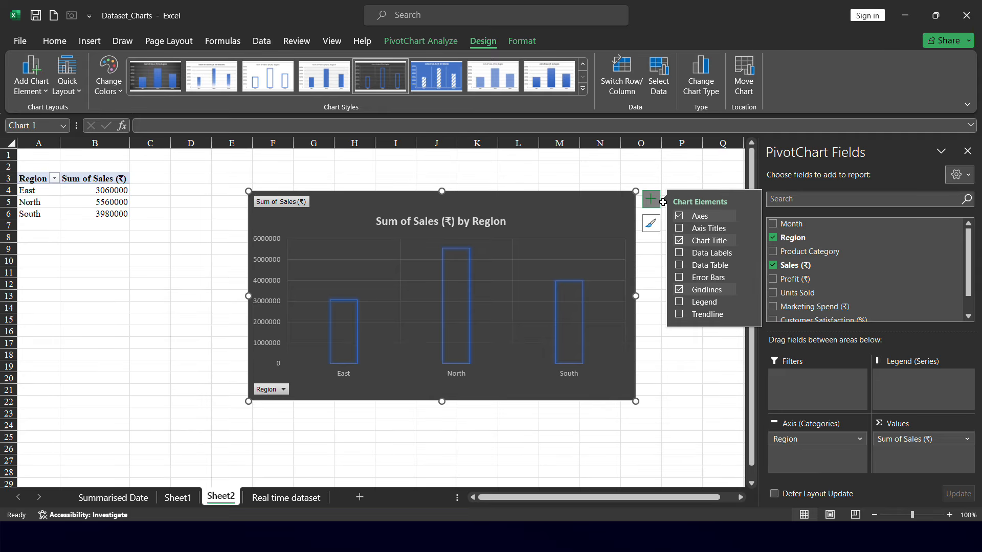